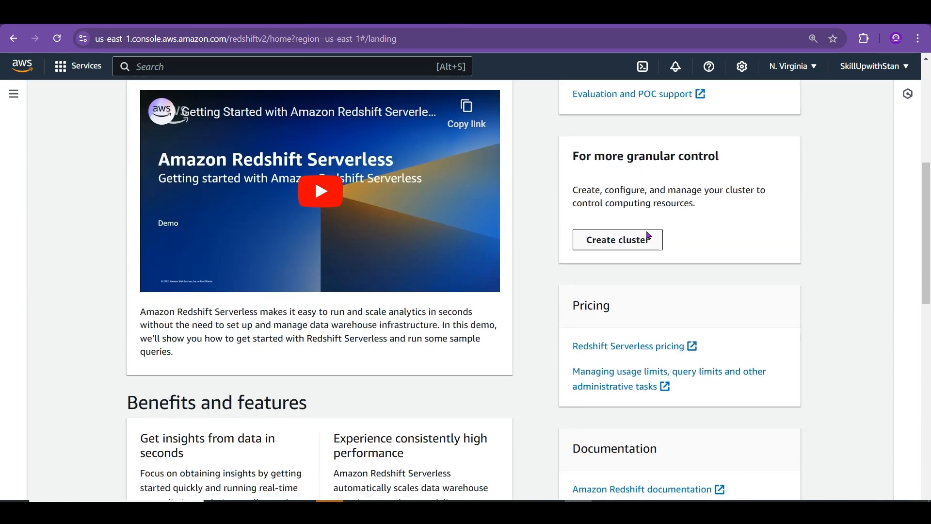
# - Start creating a Redshift cluster with granular control and bring up its cluster configuration settings
pyautogui.click(651, 236)
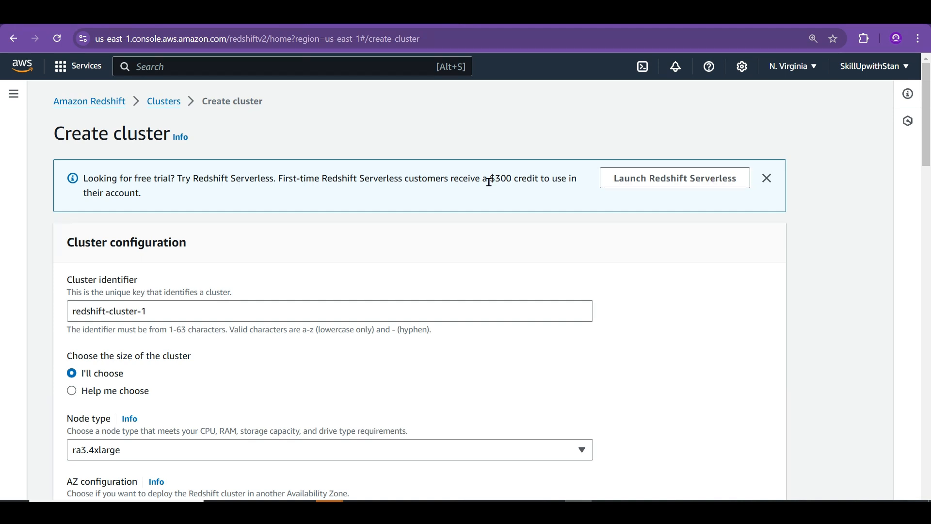
pyautogui.moveTo(488, 179); pyautogui.dragTo(519, 181)
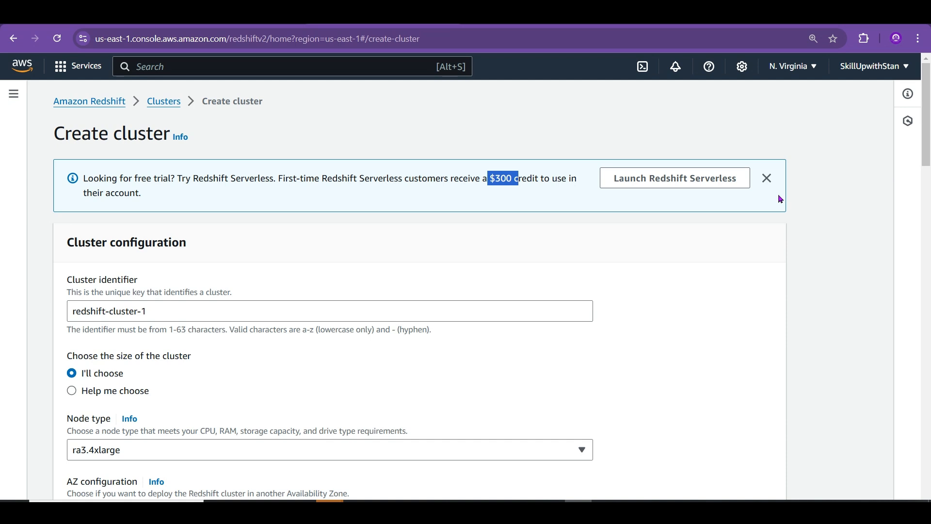
pyautogui.moveTo(929, 152); pyautogui.dragTo(929, 182)
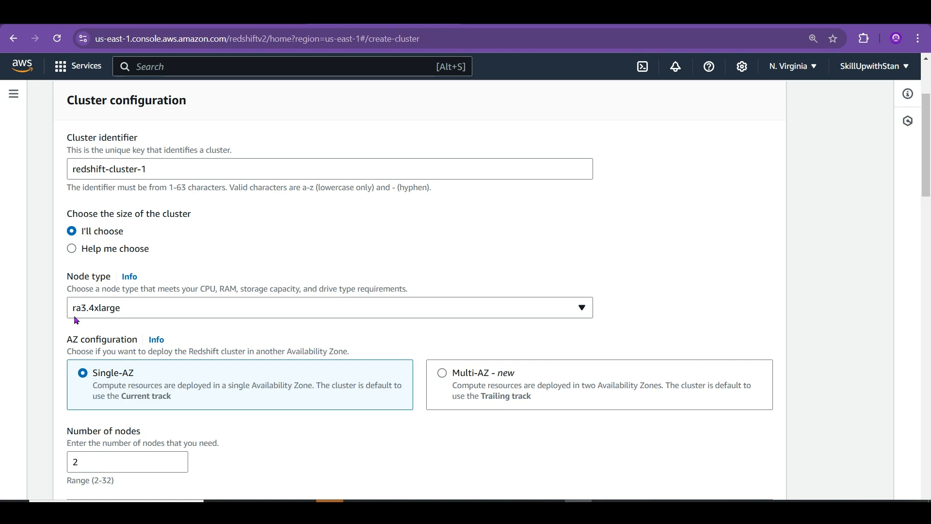
# - Use the Help me choose sizing option and examine its storage and query estimates and the calculated configuration summary
pyautogui.click(102, 252)
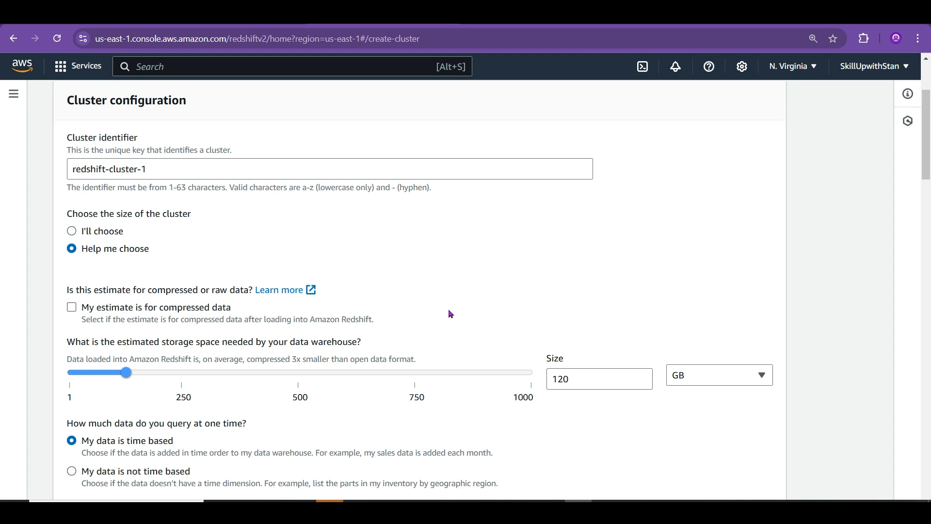
pyautogui.scroll(-5, 928, 173)
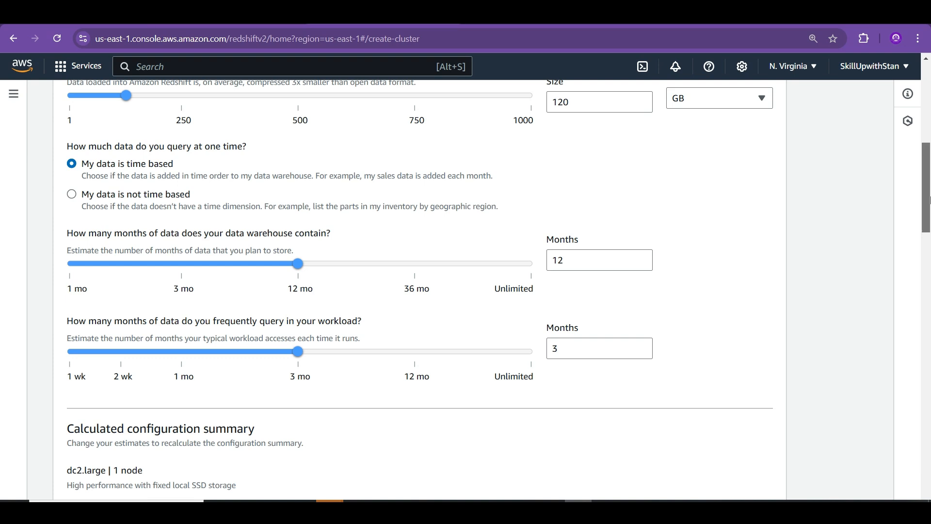
pyautogui.moveTo(928, 199); pyautogui.dragTo(927, 246)
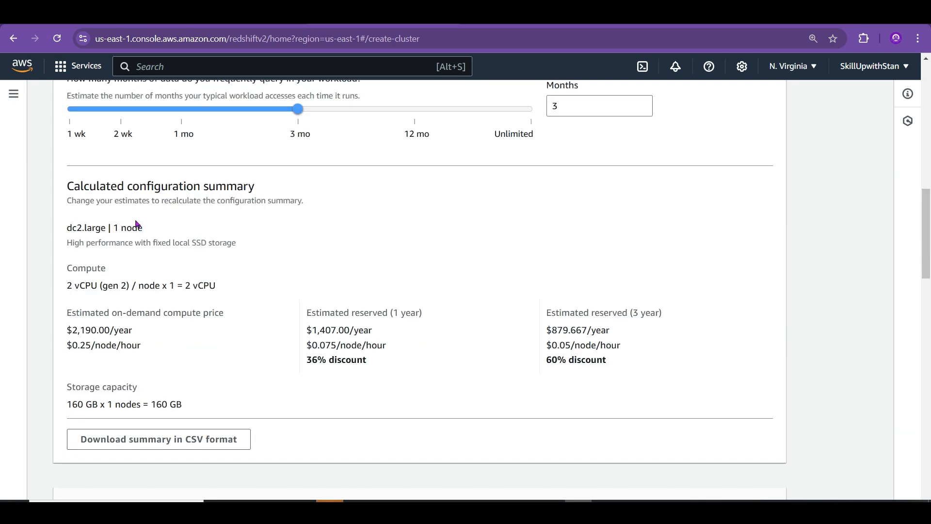
pyautogui.moveTo(153, 242); pyautogui.dragTo(55, 229)
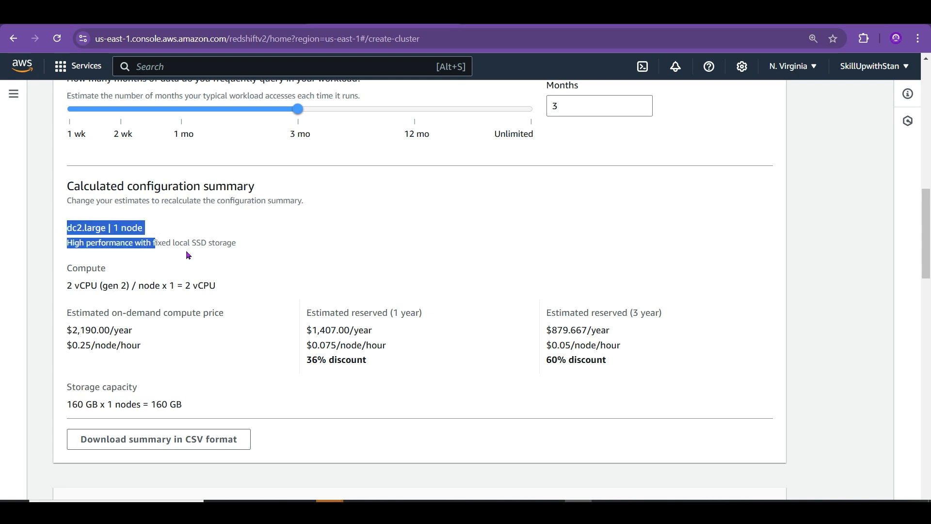
pyautogui.moveTo(237, 243); pyautogui.dragTo(79, 242)
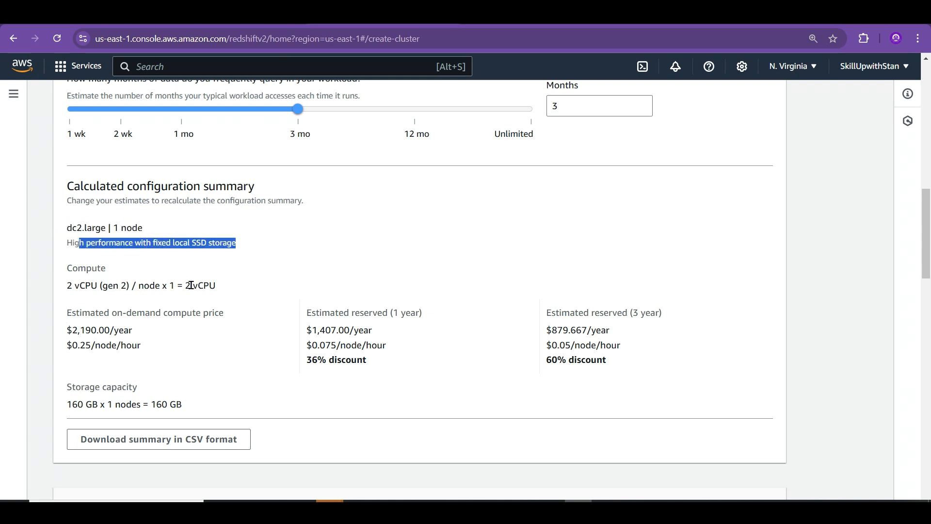
pyautogui.moveTo(224, 289); pyautogui.dragTo(77, 280)
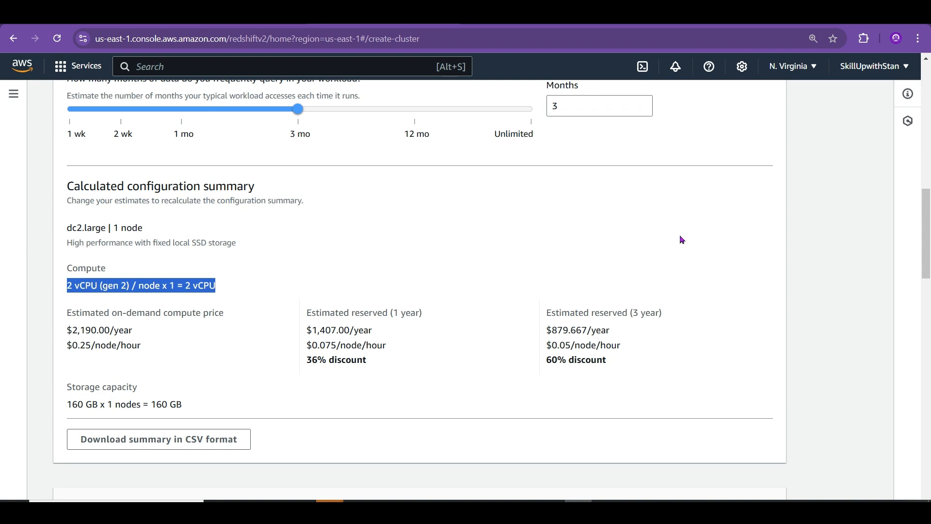
pyautogui.moveTo(924, 270); pyautogui.dragTo(928, 178)
pyautogui.scroll(2, 407, 268)
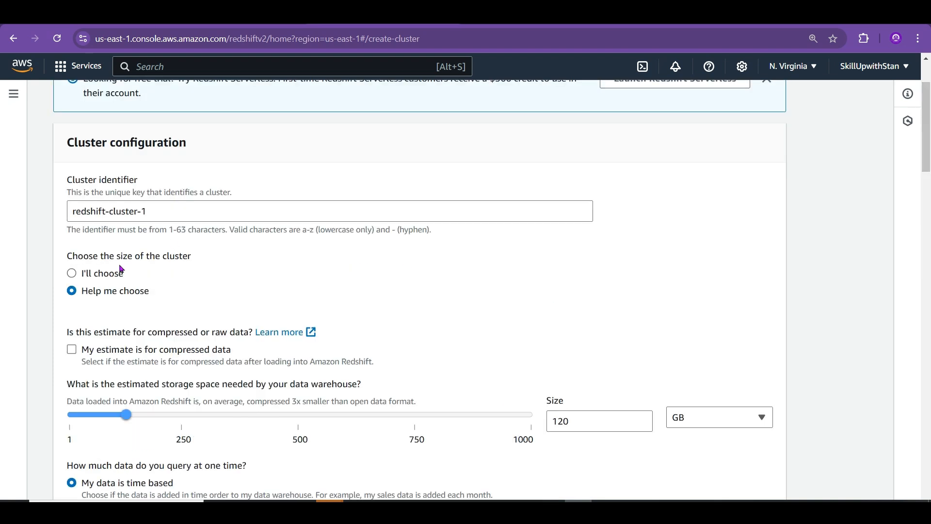
# - Set the cluster size option back to I'll choose and review the node type, AZ configuration, node count and configuration summary
pyautogui.click(118, 273)
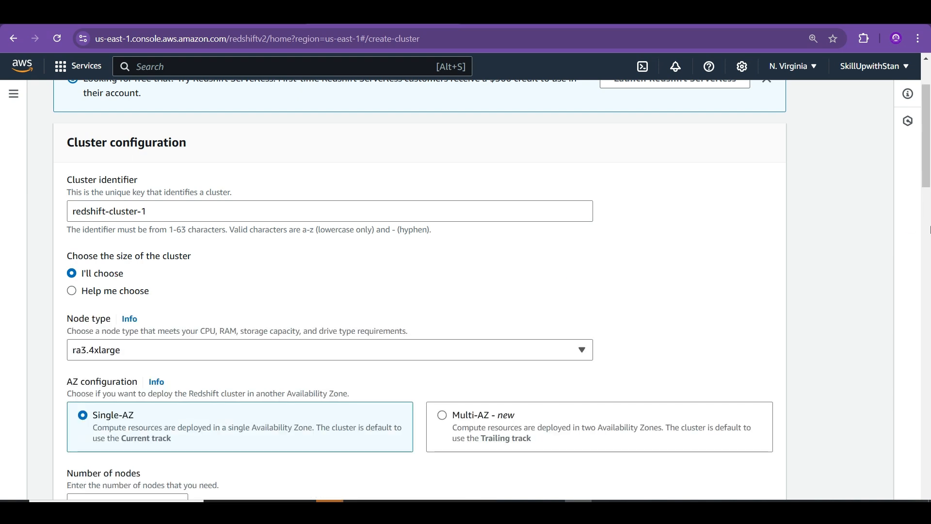
pyautogui.click(928, 194)
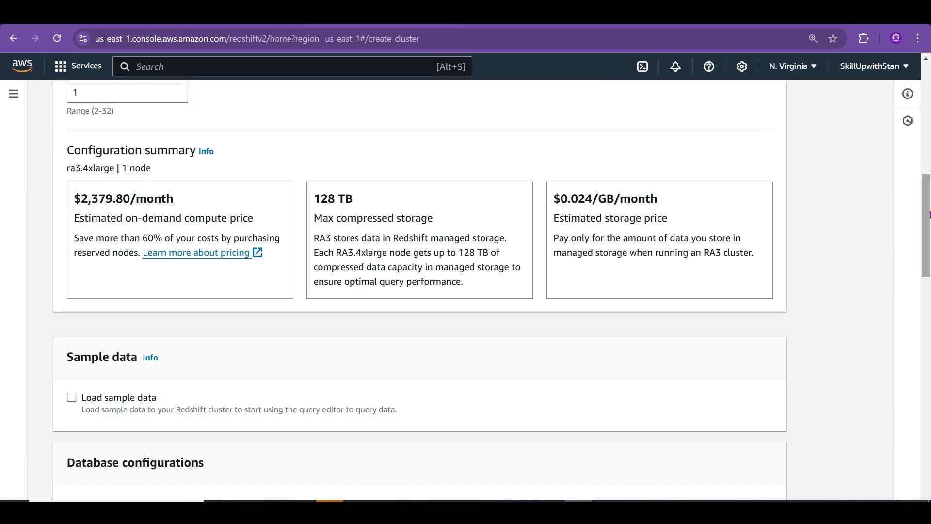
pyautogui.scroll(6, 929, 228)
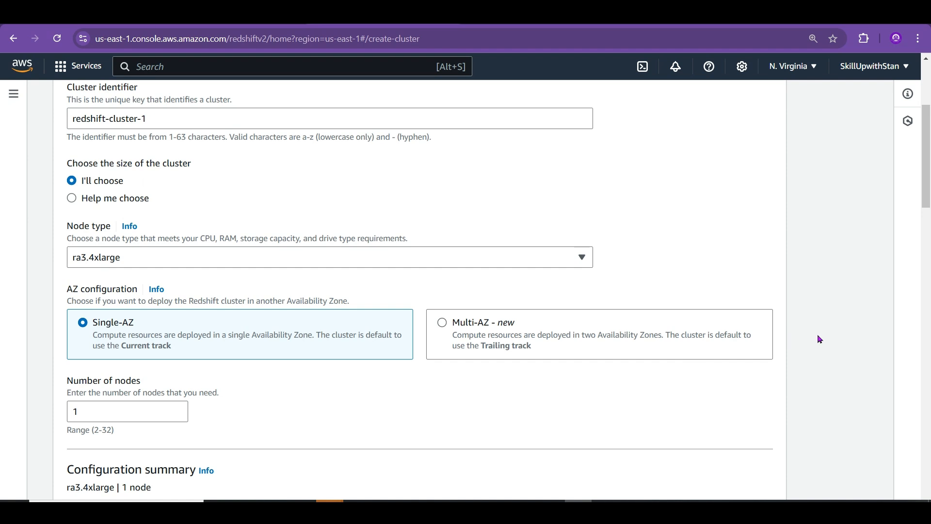
pyautogui.moveTo(929, 151); pyautogui.dragTo(928, 167)
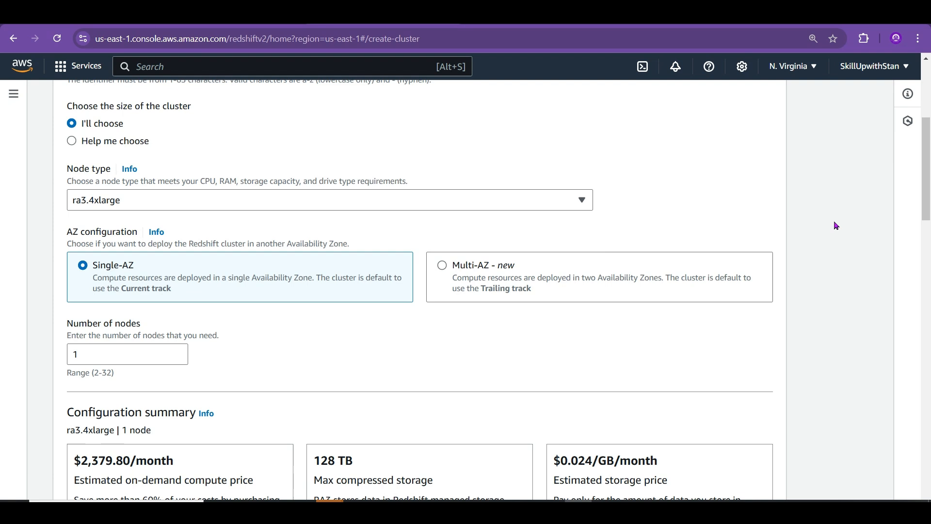
pyautogui.moveTo(929, 151); pyautogui.dragTo(928, 202)
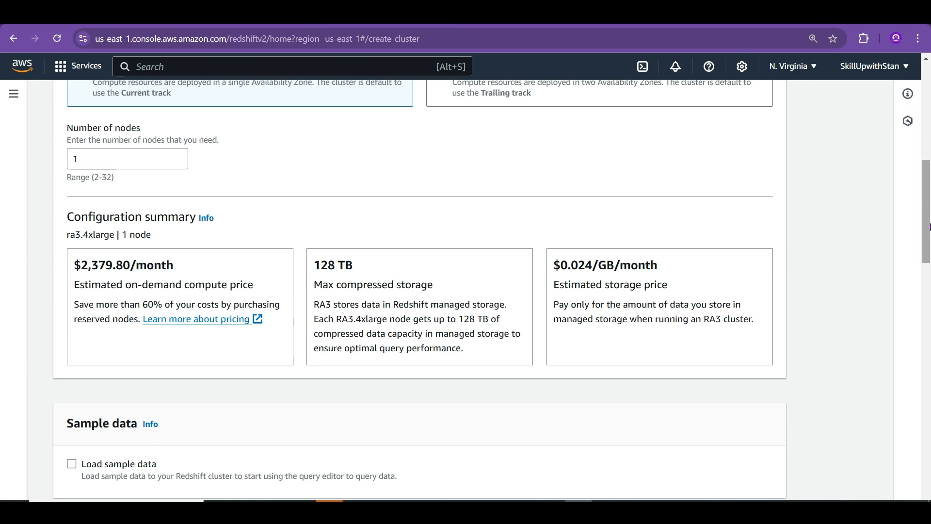
# - Enable loading of sample data into the cluster and read the description of the Tickit data set
pyautogui.moveTo(924, 232); pyautogui.dragTo(929, 300)
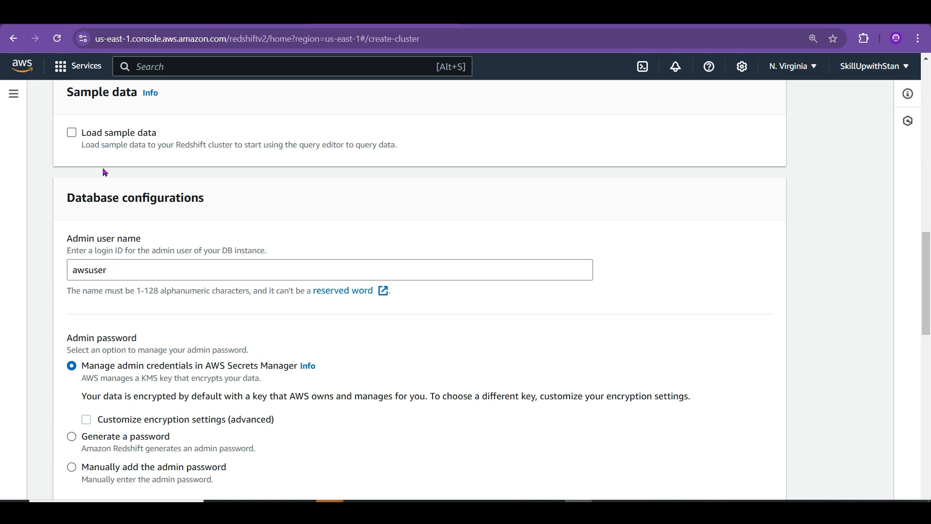
pyautogui.click(73, 133)
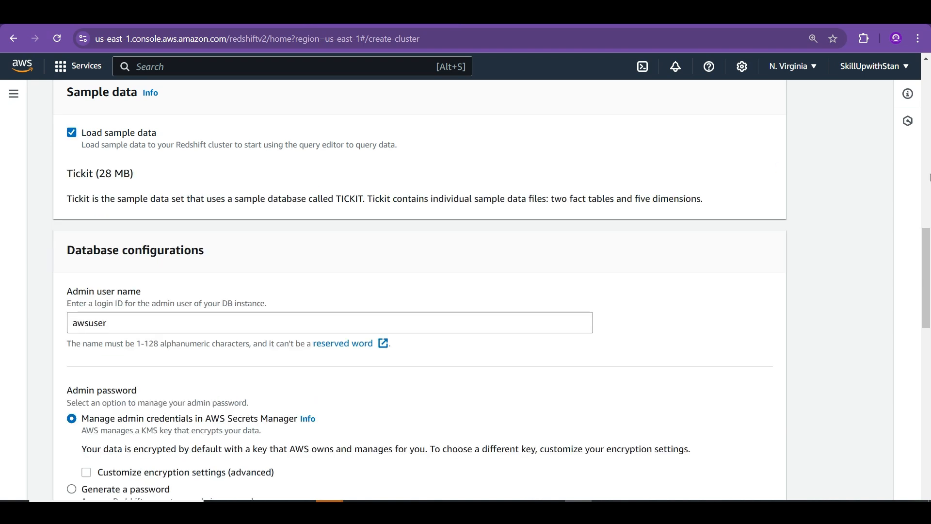
pyautogui.moveTo(135, 173); pyautogui.dragTo(84, 172)
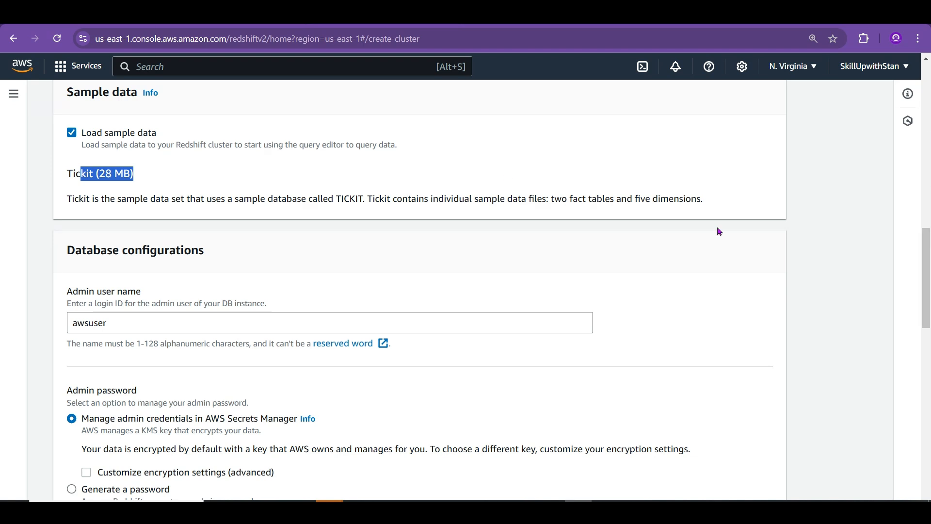
pyautogui.moveTo(696, 194); pyautogui.dragTo(616, 198)
pyautogui.moveTo(557, 208); pyautogui.dragTo(605, 201)
# - Review the admin credential options in the database configurations and disable cluster encryption
pyautogui.moveTo(928, 274); pyautogui.dragTo(928, 307)
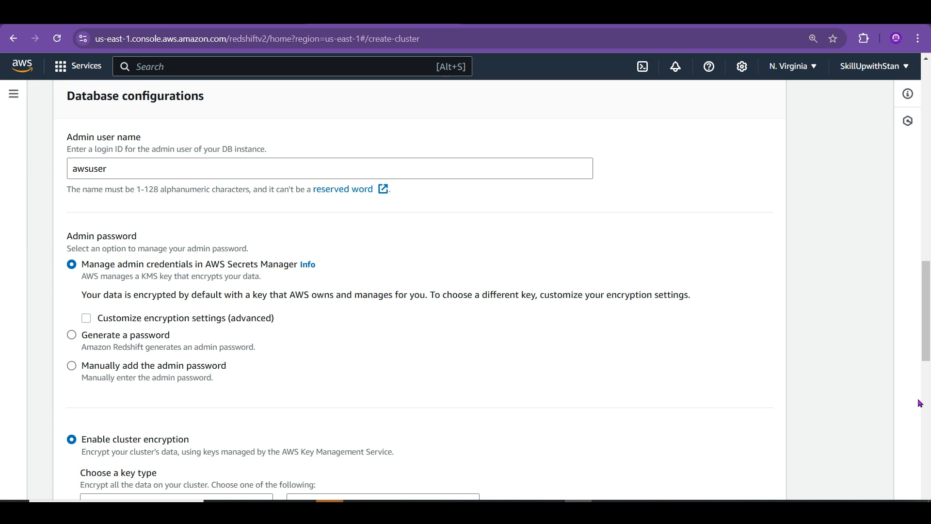
pyautogui.moveTo(929, 313); pyautogui.dragTo(929, 367)
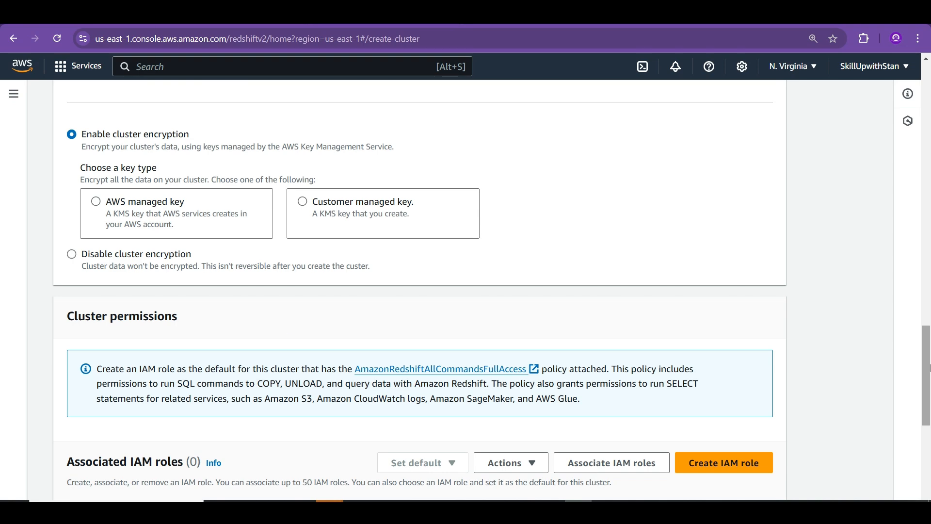
pyautogui.click(156, 254)
# - Create a default IAM role for the cluster with the No additional S3 bucket option
pyautogui.moveTo(929, 352); pyautogui.dragTo(929, 387)
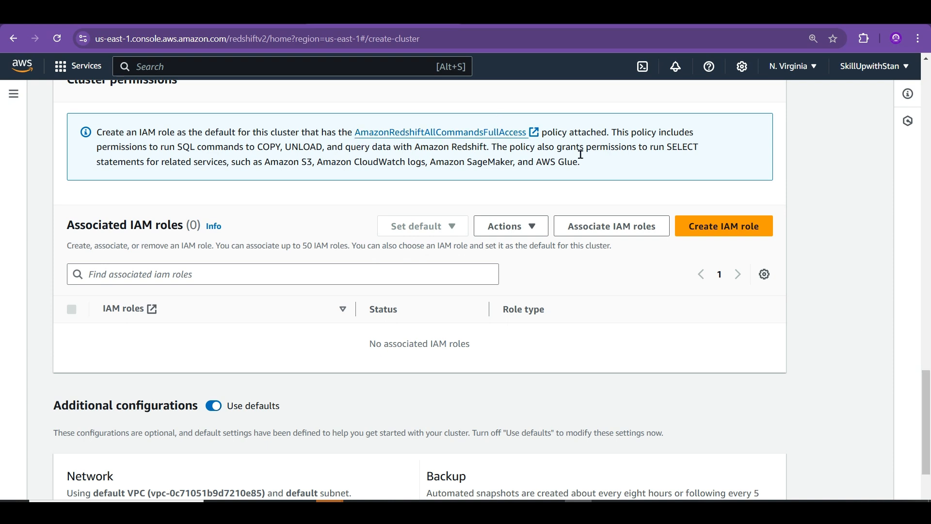
pyautogui.click(534, 223)
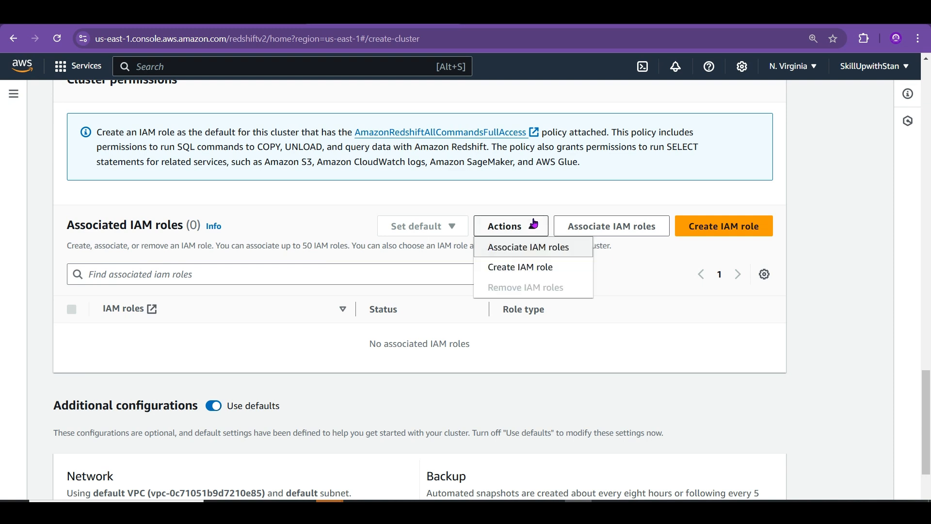
pyautogui.click(545, 272)
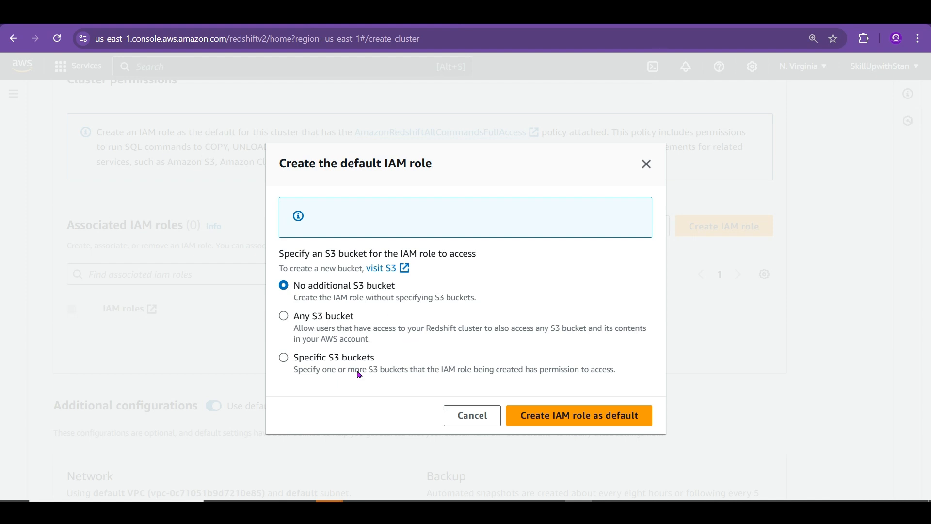
pyautogui.click(538, 414)
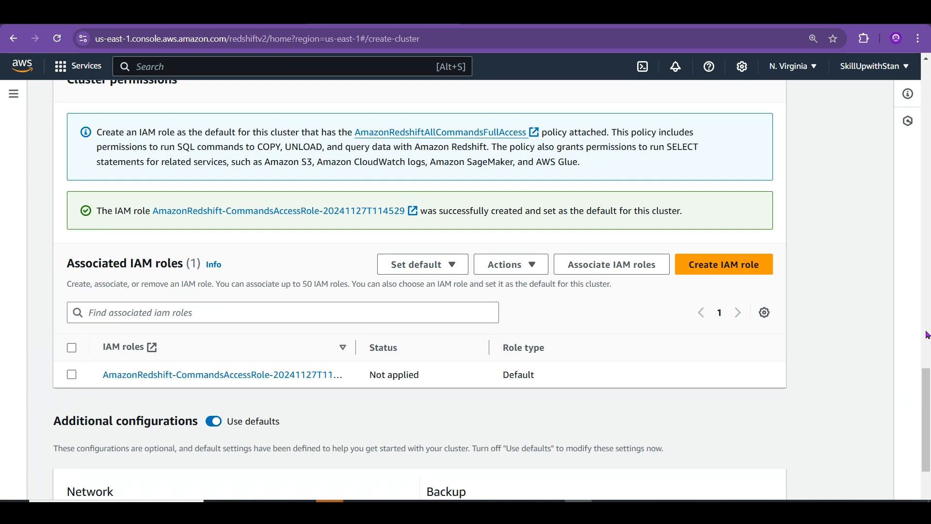
pyautogui.moveTo(927, 386); pyautogui.dragTo(928, 398)
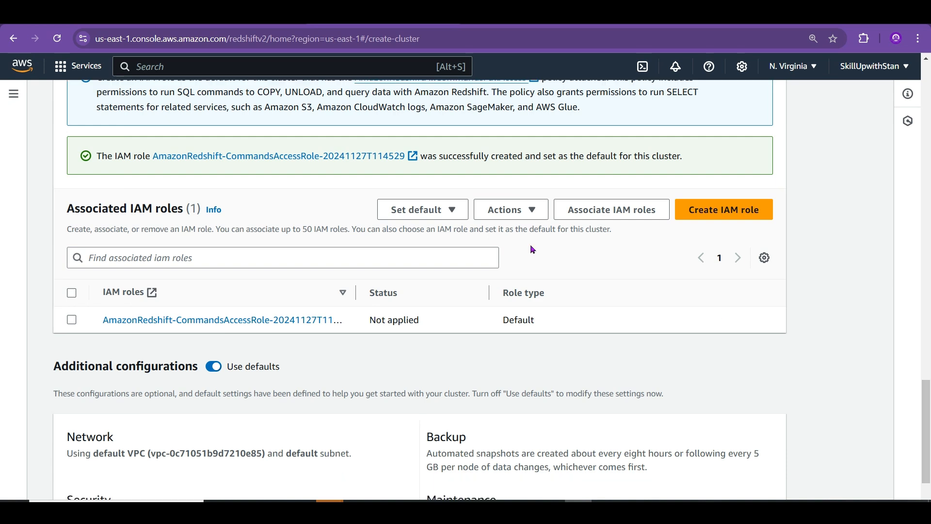
pyautogui.click(520, 215)
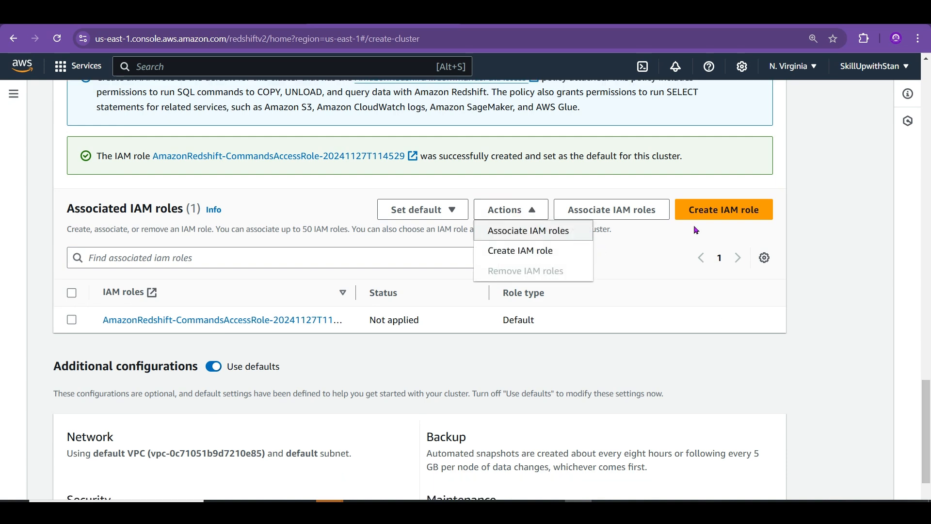
pyautogui.press('Down')
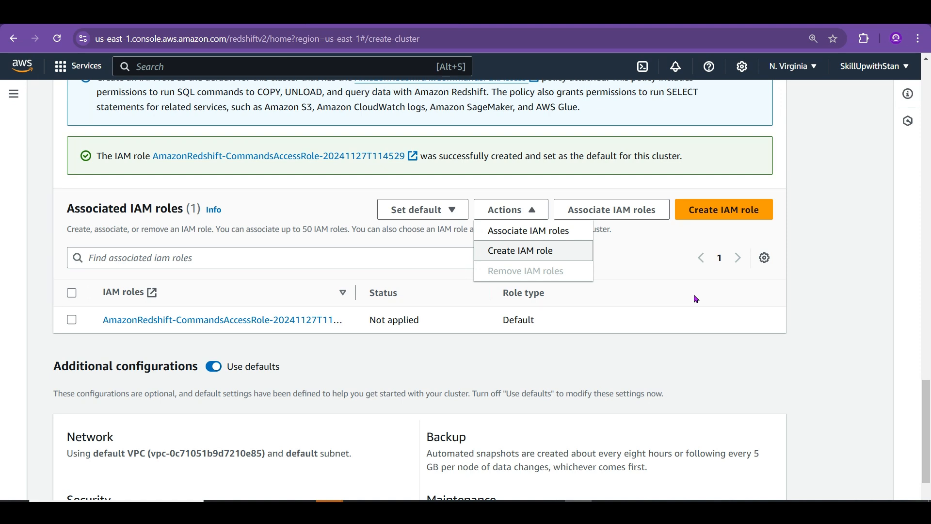
pyautogui.click(834, 316)
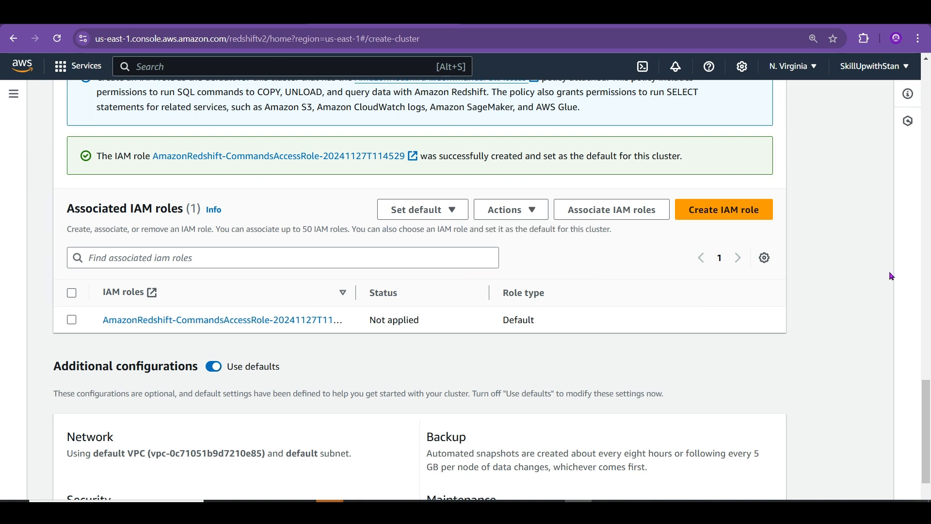
# - Turn off Use defaults for the additional configurations and expand the Maintenance settings
pyautogui.moveTo(927, 397); pyautogui.dragTo(929, 450)
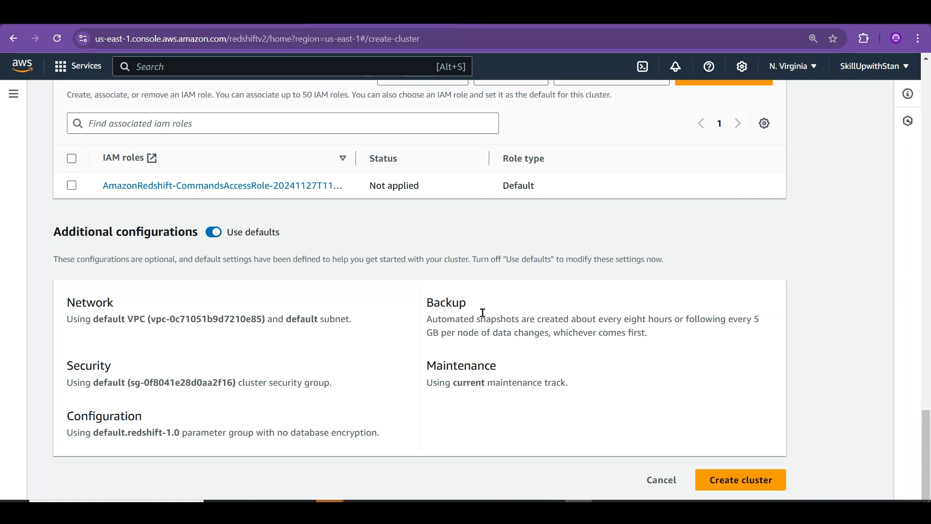
pyautogui.click(209, 233)
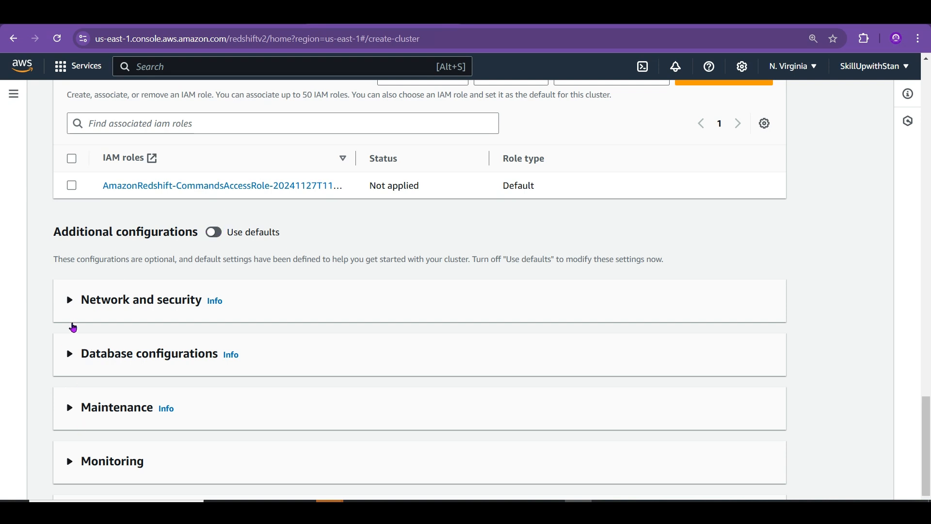
pyautogui.click(75, 411)
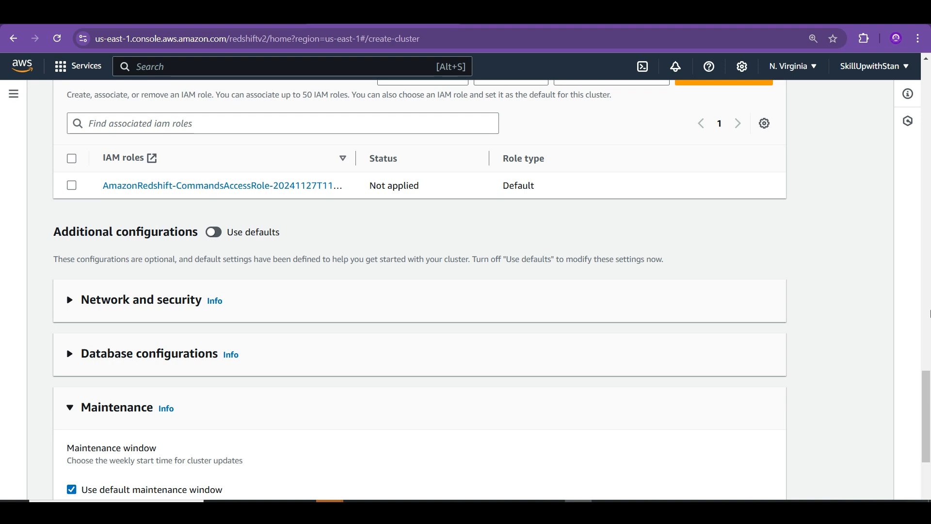
pyautogui.scroll(-1, 929, 391)
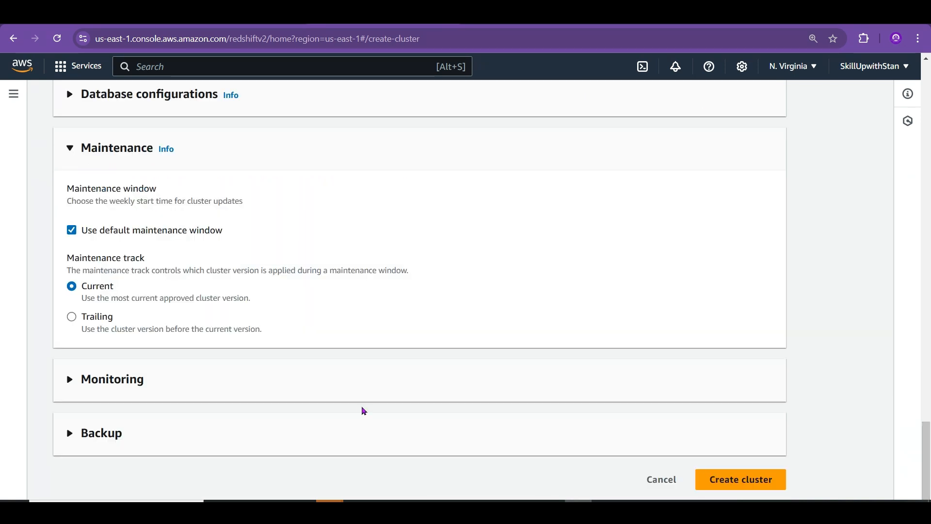
# - Expand the Monitoring and Backup sections and review the CloudWatch alarm, snapshot and cluster relocation settings
pyautogui.click(125, 382)
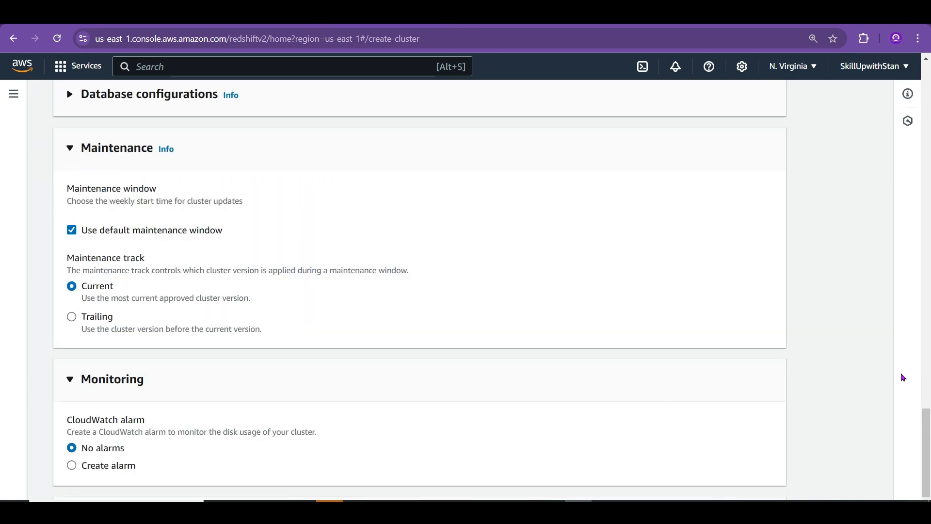
pyautogui.moveTo(927, 420); pyautogui.dragTo(927, 448)
pyautogui.click(108, 426)
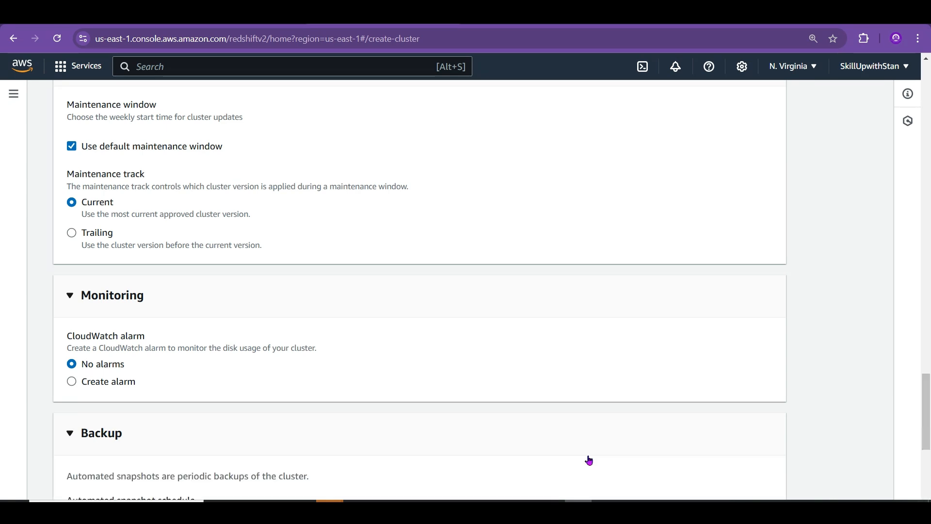
pyautogui.moveTo(927, 412); pyautogui.dragTo(929, 464)
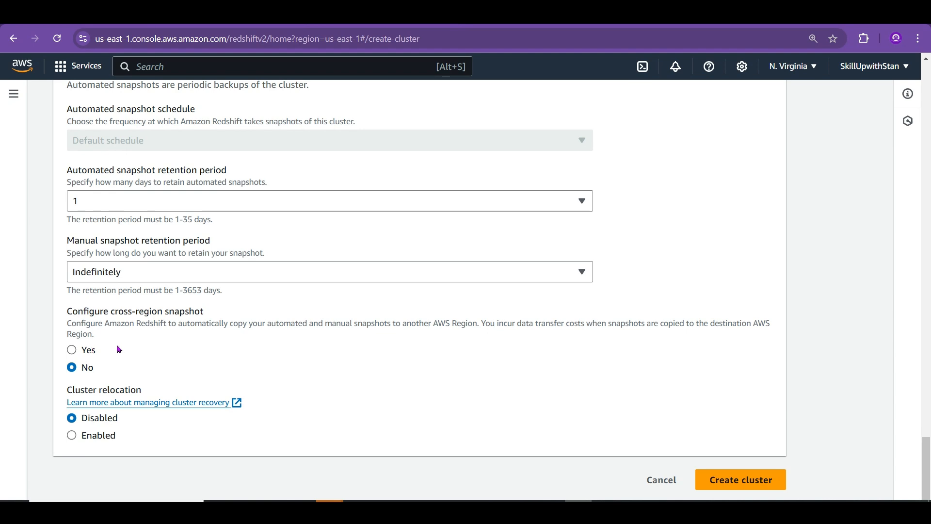
# - Check the available options for the automated and manual snapshot retention periods in the Backup settings
pyautogui.click(168, 196)
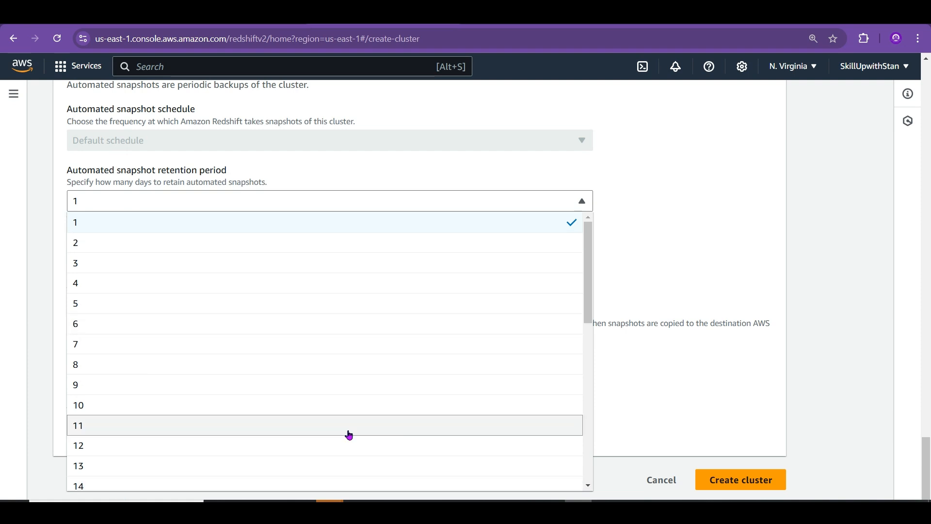
pyautogui.click(763, 322)
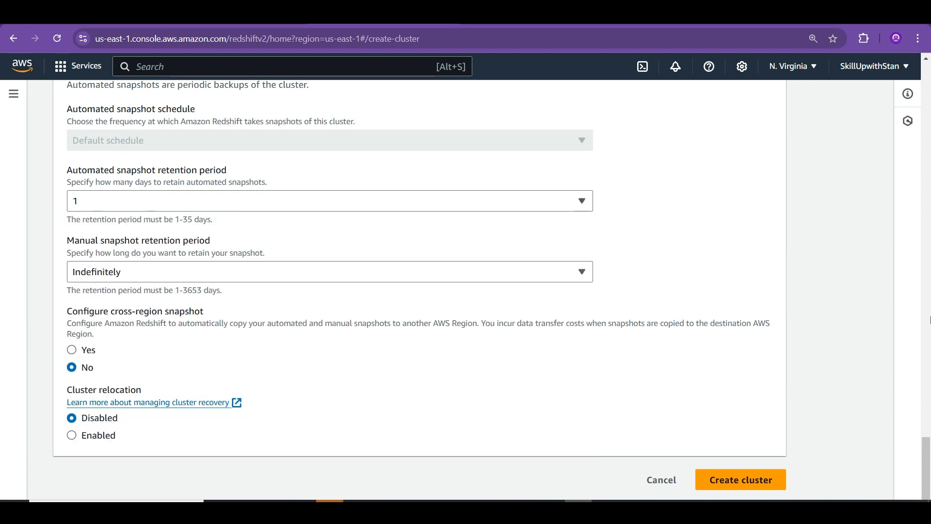
pyautogui.click(547, 269)
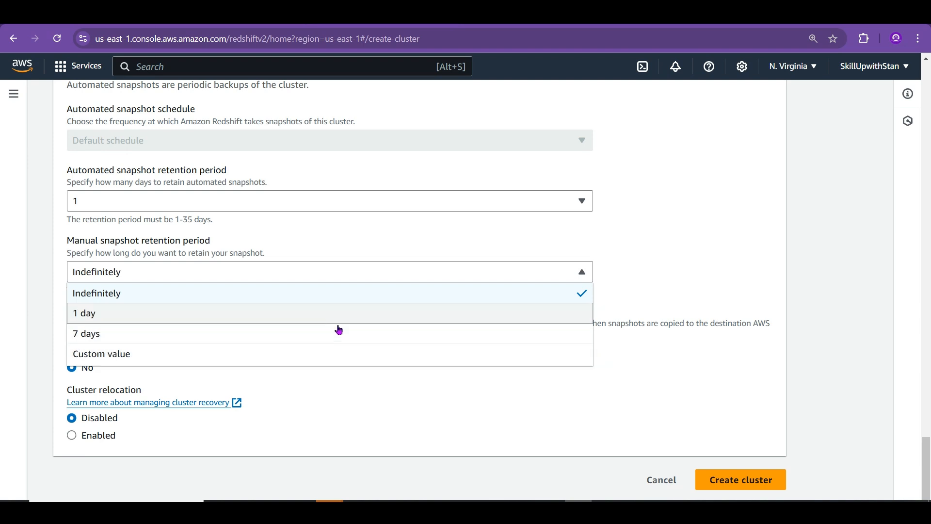
pyautogui.click(875, 294)
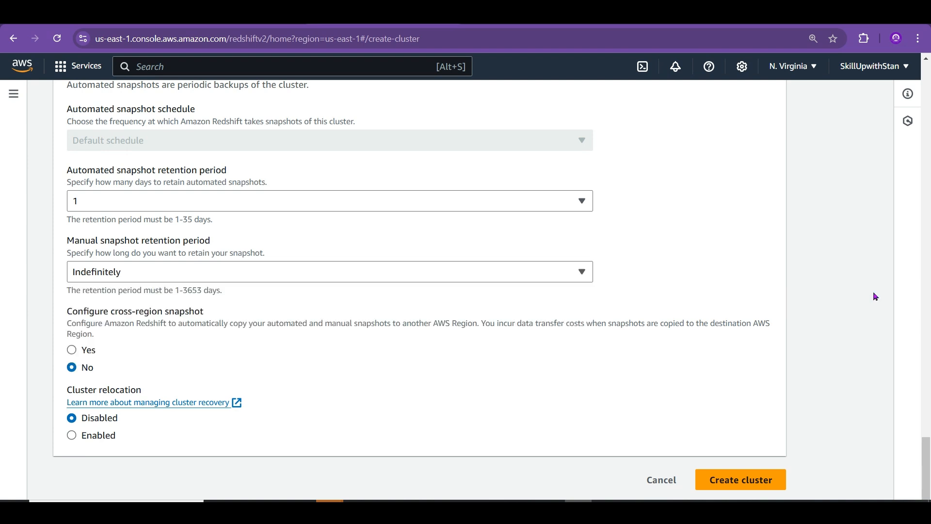
# - Turn on Use defaults to review the default network, security, backup and maintenance settings, and turn it off again
pyautogui.scroll(15, 927, 451)
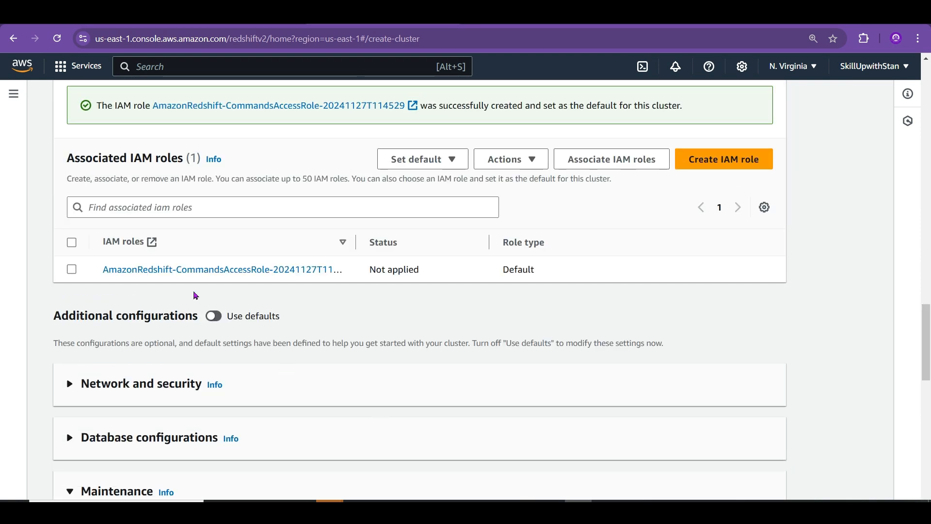
pyautogui.click(215, 316)
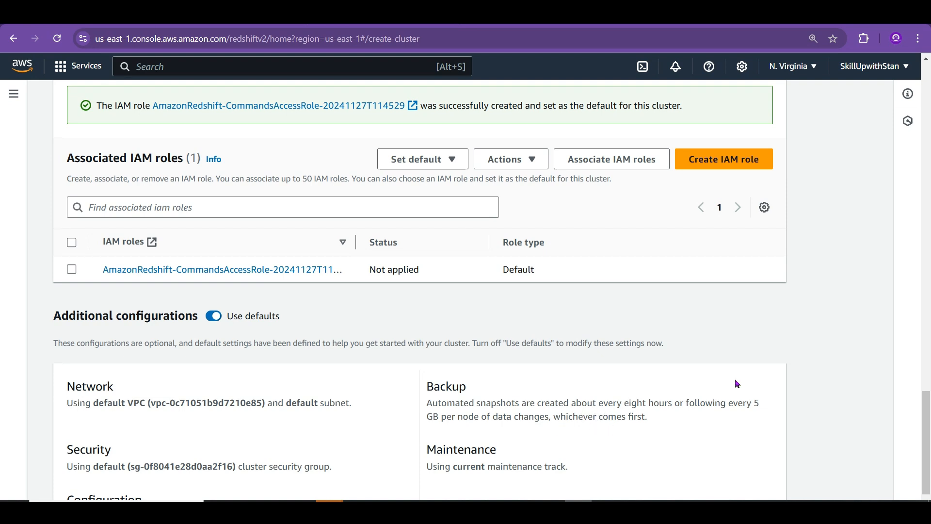
pyautogui.scroll(-3, 928, 443)
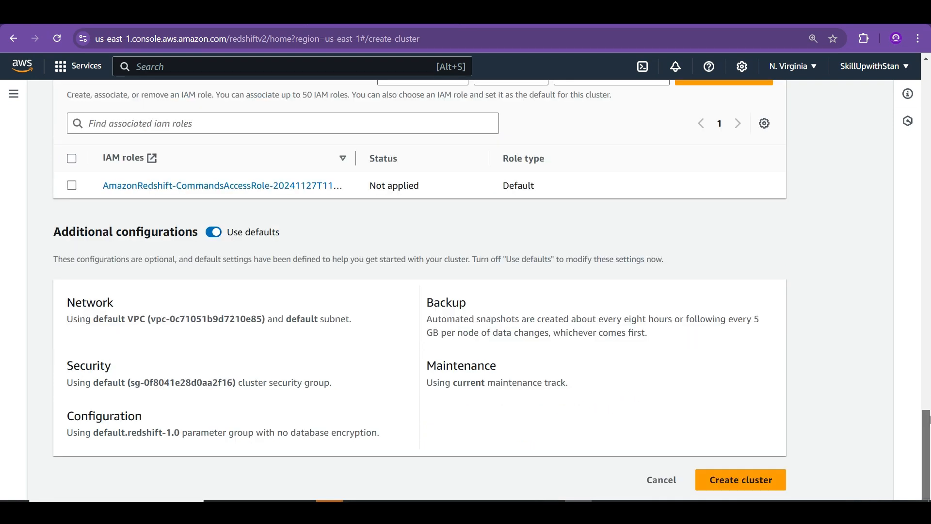
pyautogui.click(207, 235)
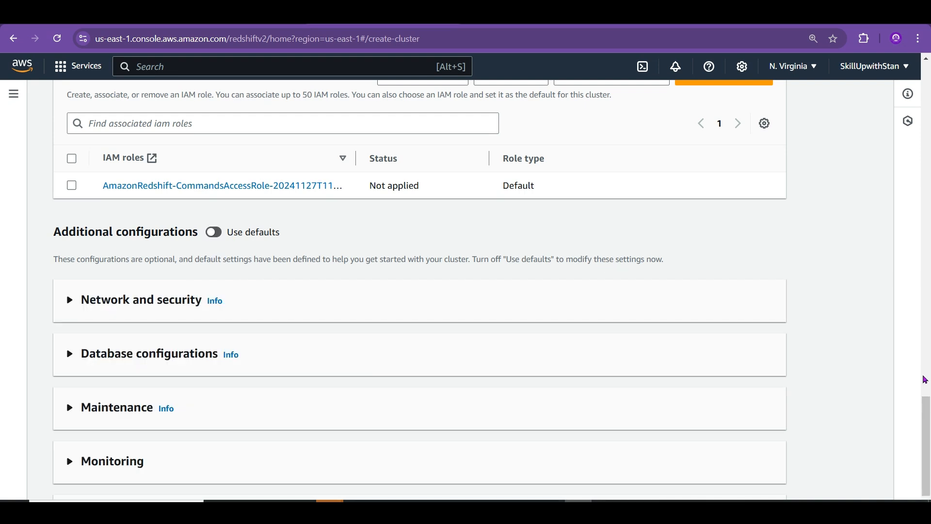
# - Expand the Backup settings, check the automated snapshot retention options and set the manual snapshot retention period to 1 day
pyautogui.scroll(-3, 924, 380)
pyautogui.click(102, 434)
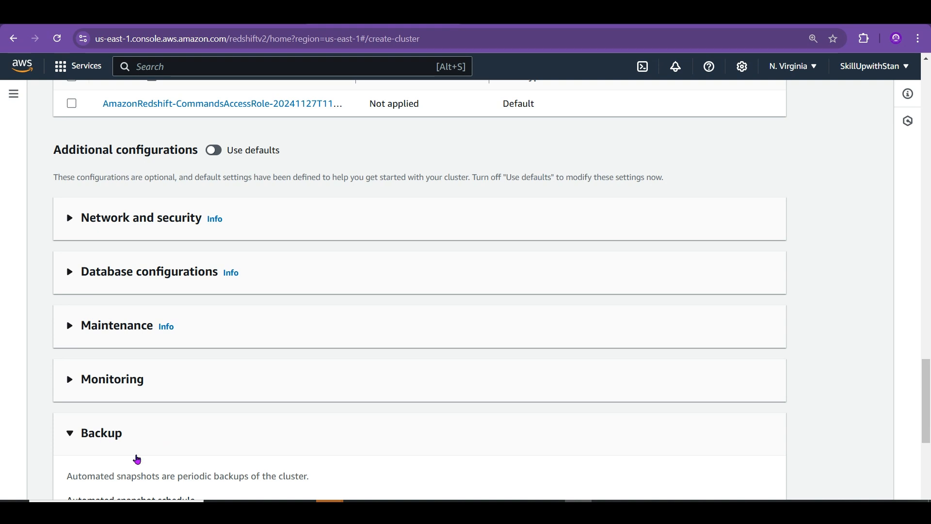
pyautogui.moveTo(926, 412); pyautogui.dragTo(929, 483)
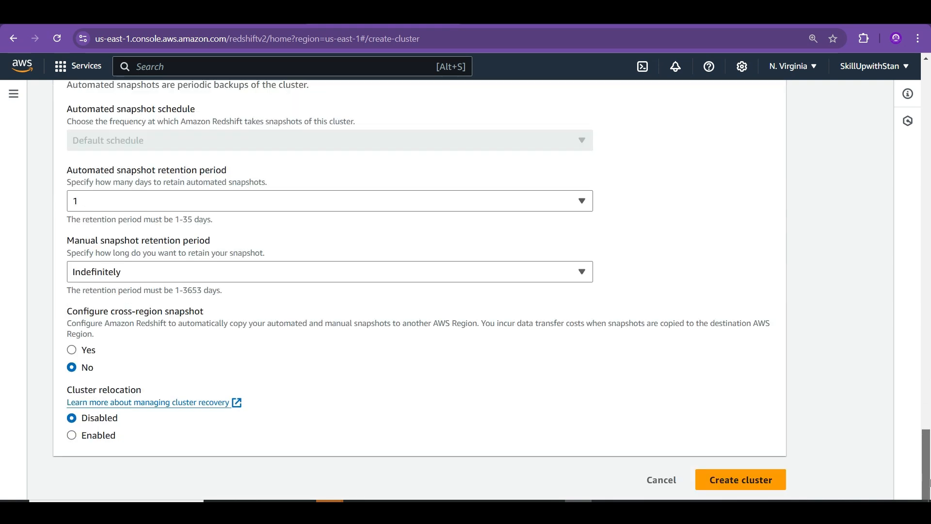
pyautogui.click(451, 207)
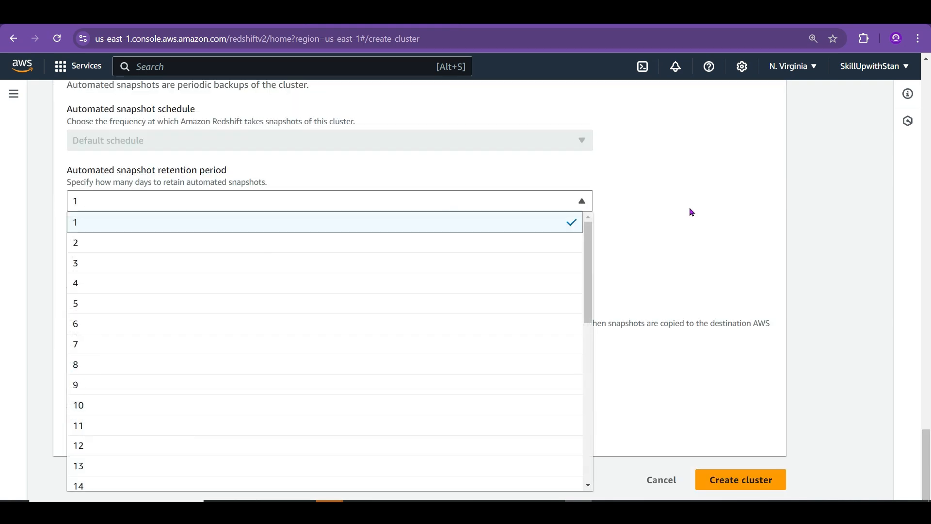
pyautogui.moveTo(588, 266); pyautogui.dragTo(588, 433)
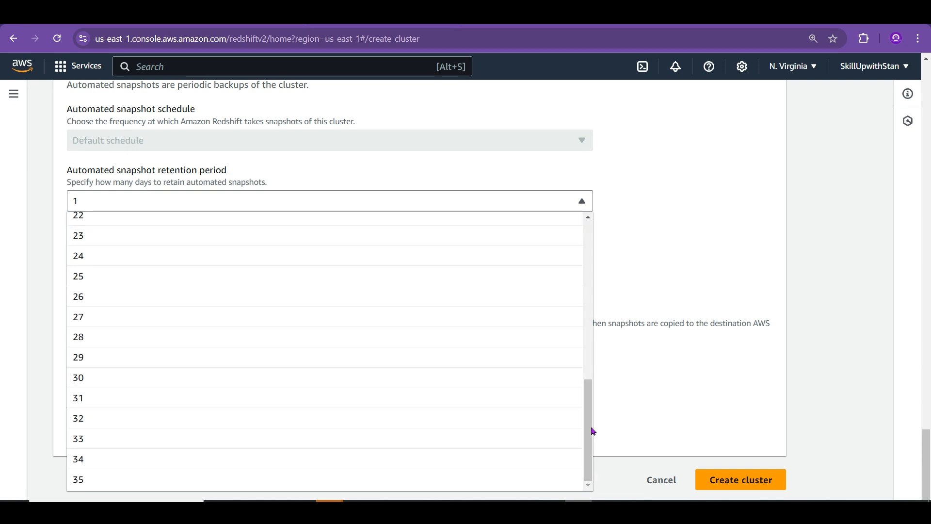
pyautogui.click(668, 233)
pyautogui.click(331, 269)
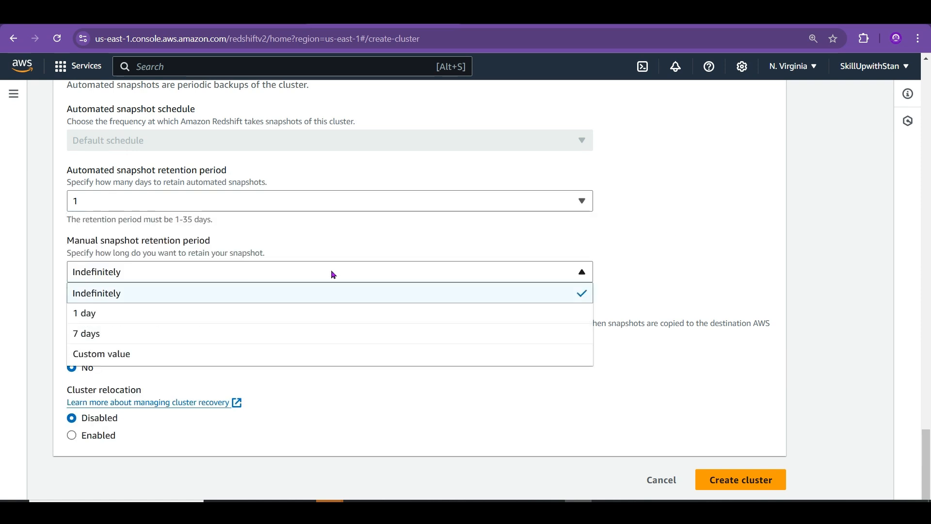
pyautogui.click(156, 354)
pyautogui.click(154, 277)
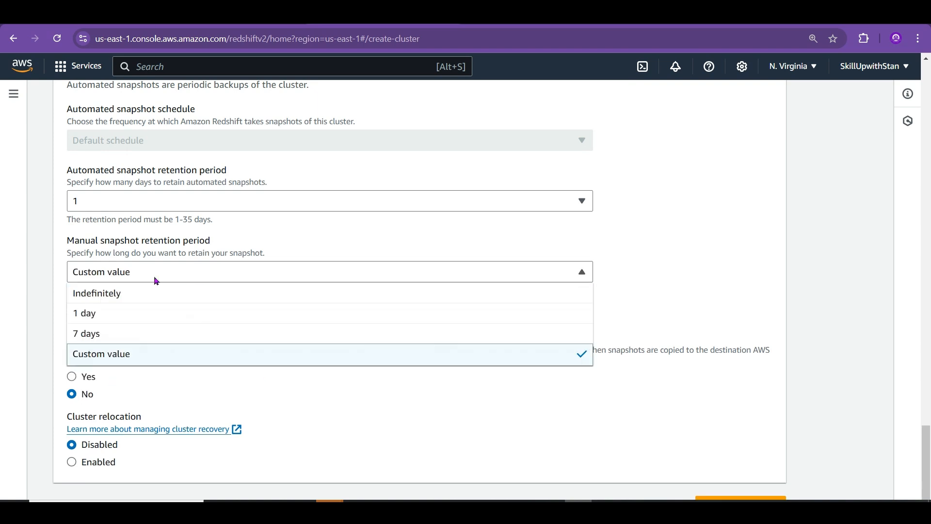
pyautogui.click(113, 314)
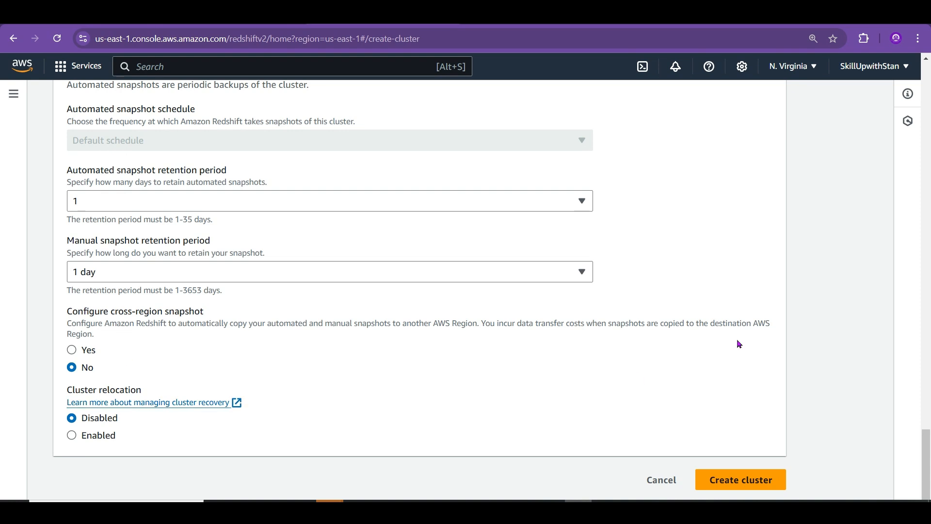
# - Disable the default maintenance window and expand the Database configurations to review the database name, port and parameter group
pyautogui.scroll(8, 928, 454)
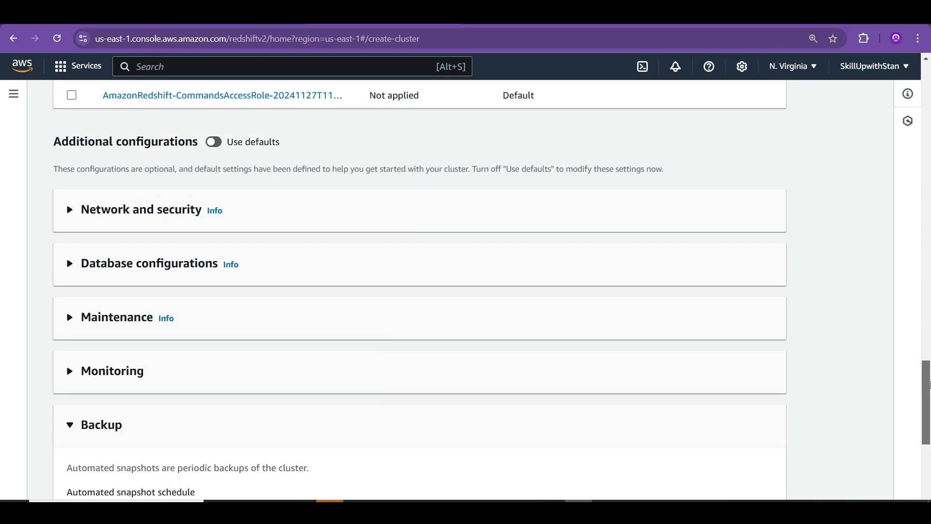
pyautogui.click(123, 332)
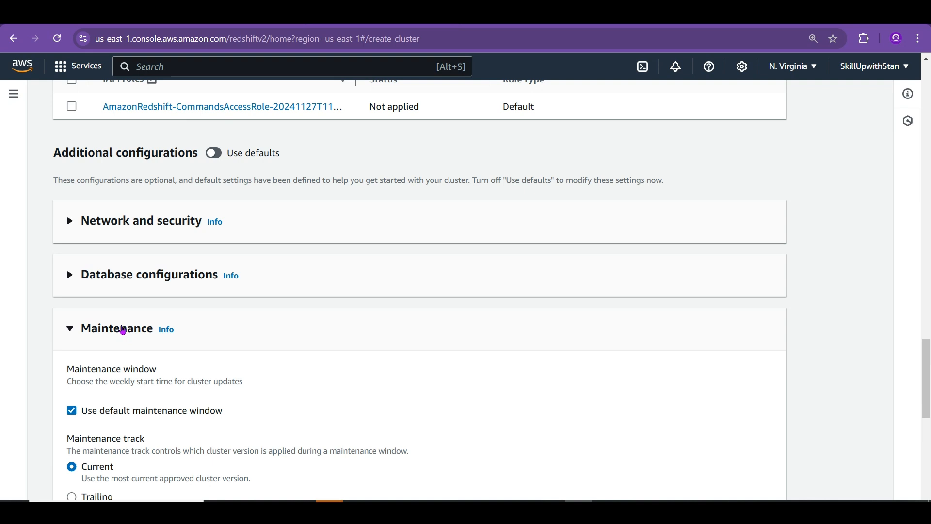
pyautogui.click(122, 414)
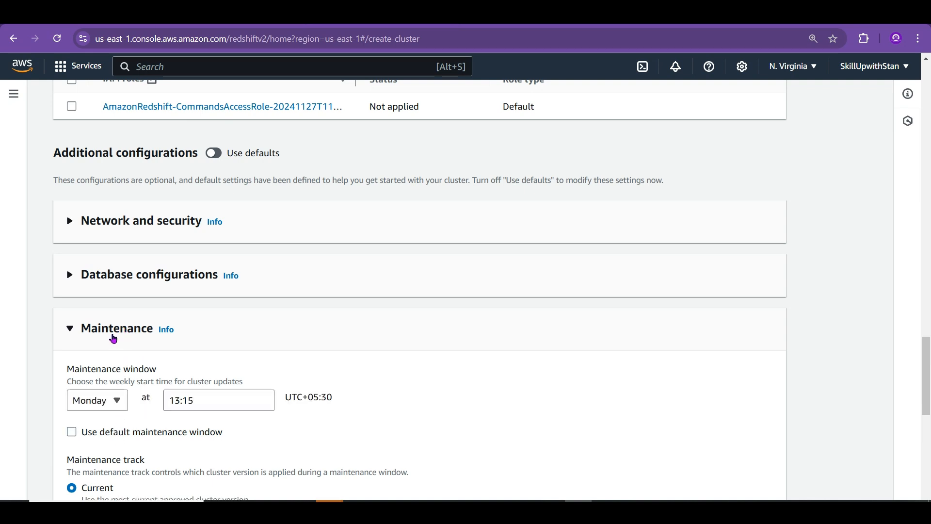
pyautogui.click(111, 284)
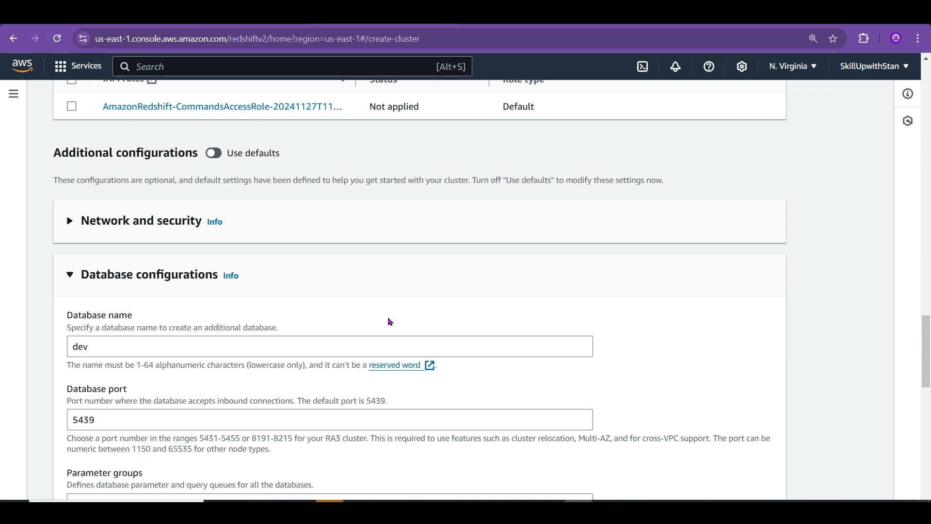
pyautogui.moveTo(928, 346); pyautogui.dragTo(928, 360)
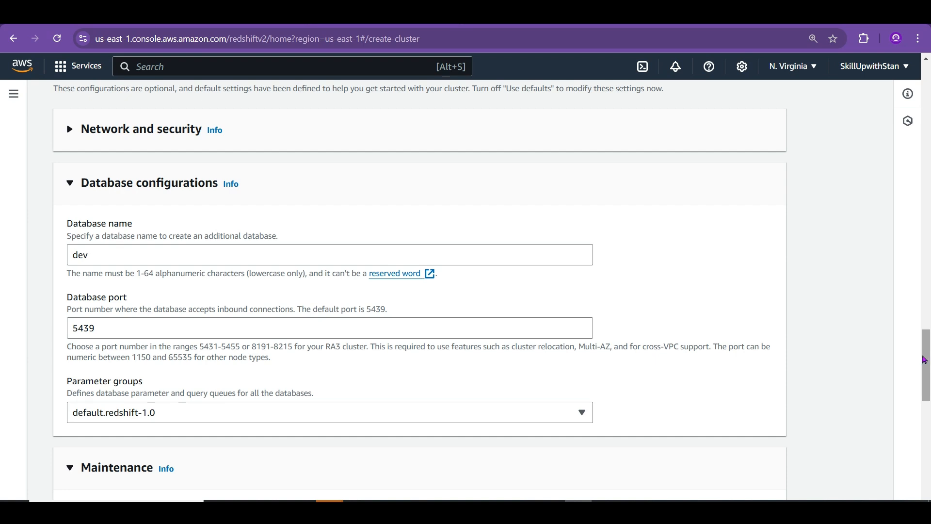
# - Change the node type in the cluster configuration to ra3.large
pyautogui.moveTo(924, 360); pyautogui.dragTo(924, 139)
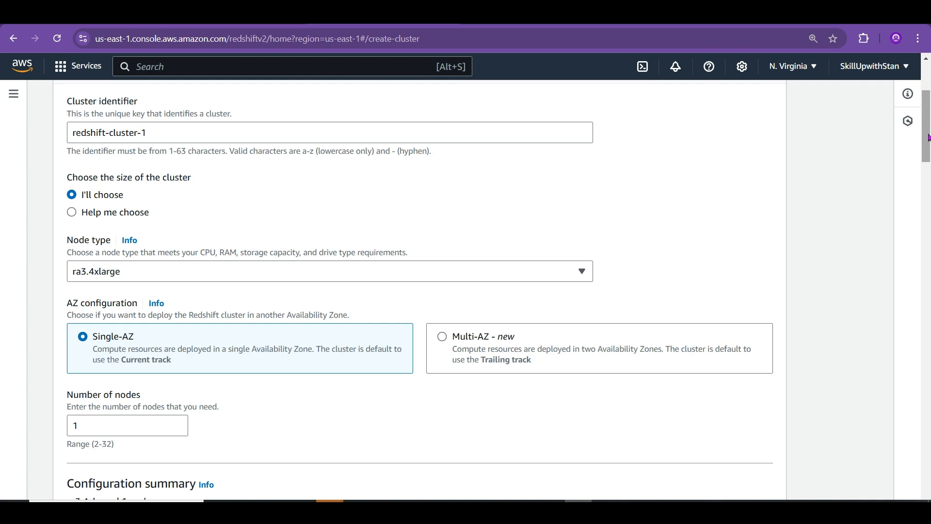
pyautogui.scroll(4, 927, 138)
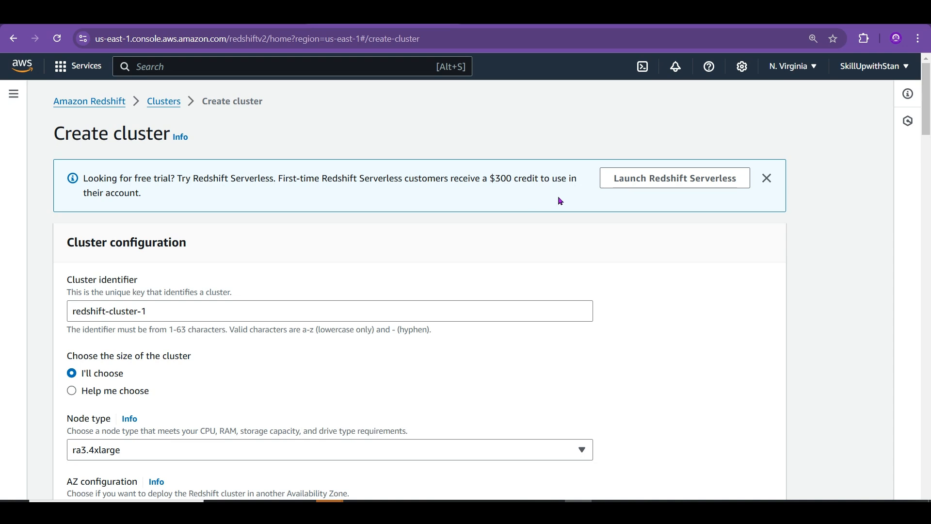
pyautogui.scroll(-4, 927, 130)
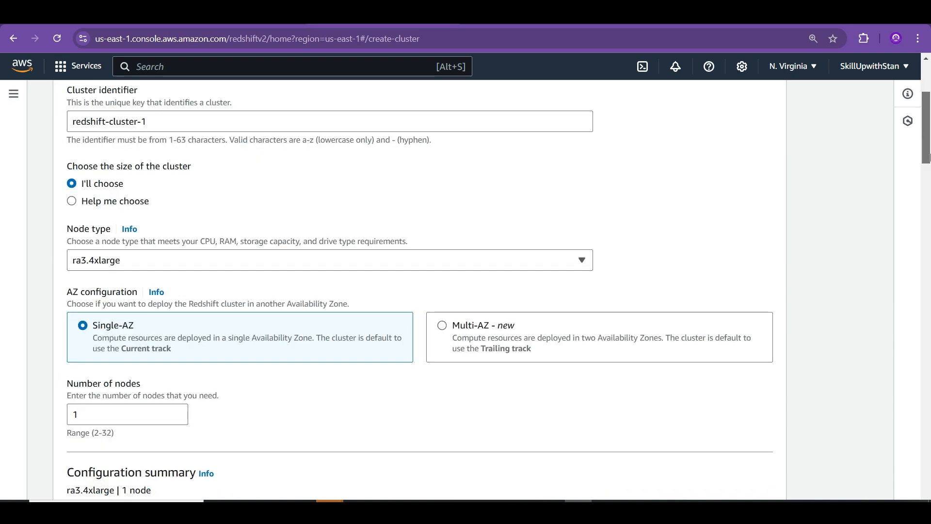
pyautogui.click(168, 257)
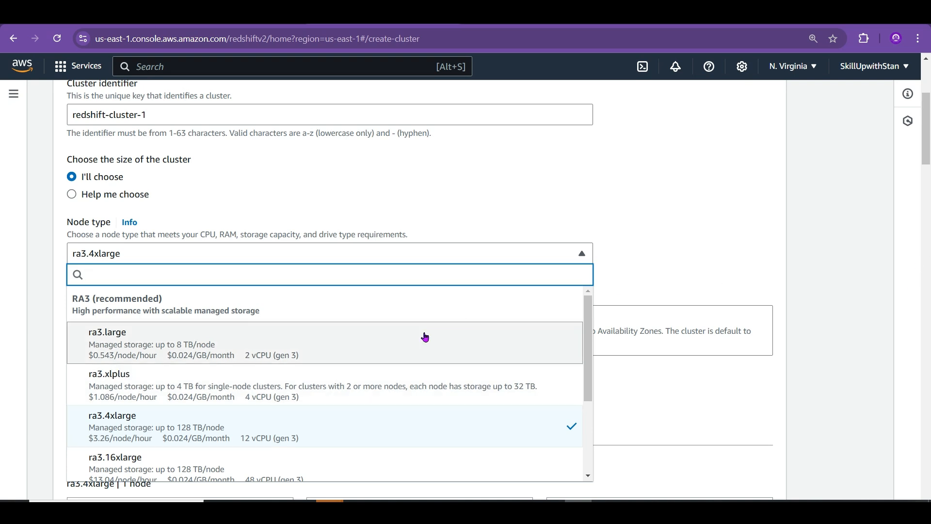
pyautogui.click(348, 352)
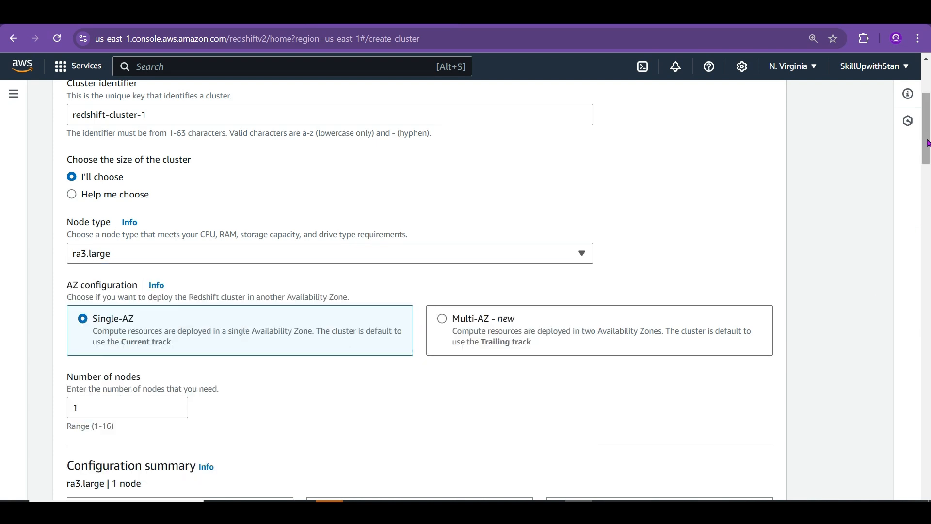
# - Review the estimated compute price, maximum compressed storage and storage price in the configuration summary
pyautogui.scroll(4, 927, 113)
pyautogui.moveTo(927, 113); pyautogui.dragTo(928, 181)
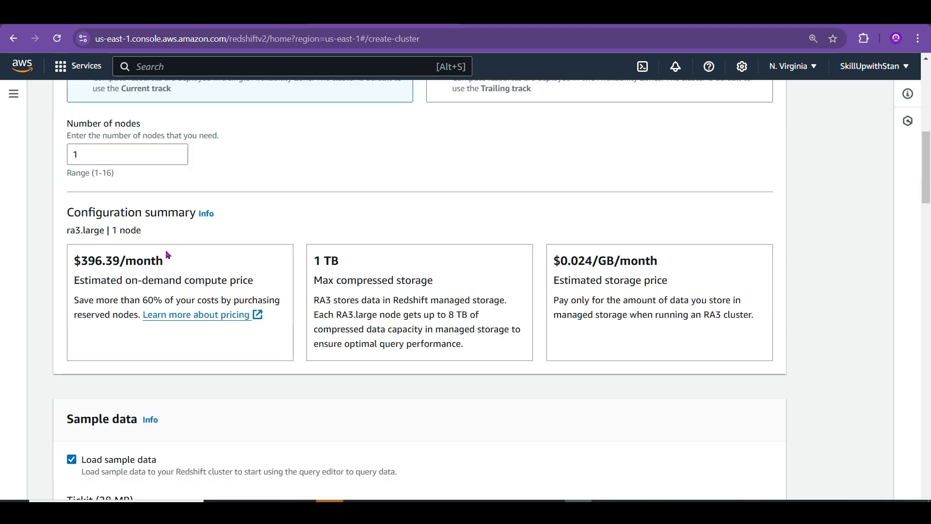
pyautogui.moveTo(168, 254); pyautogui.dragTo(89, 259)
pyautogui.moveTo(359, 265); pyautogui.dragTo(295, 257)
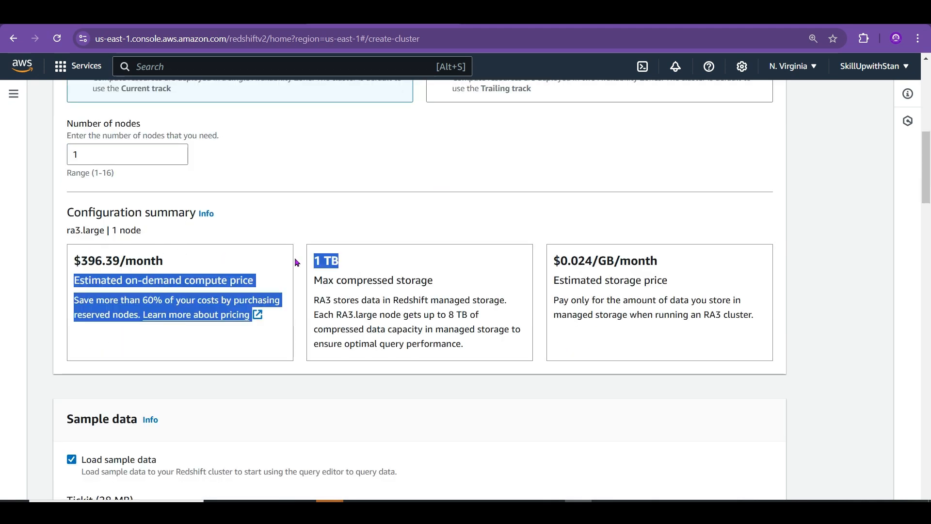
pyautogui.click(366, 372)
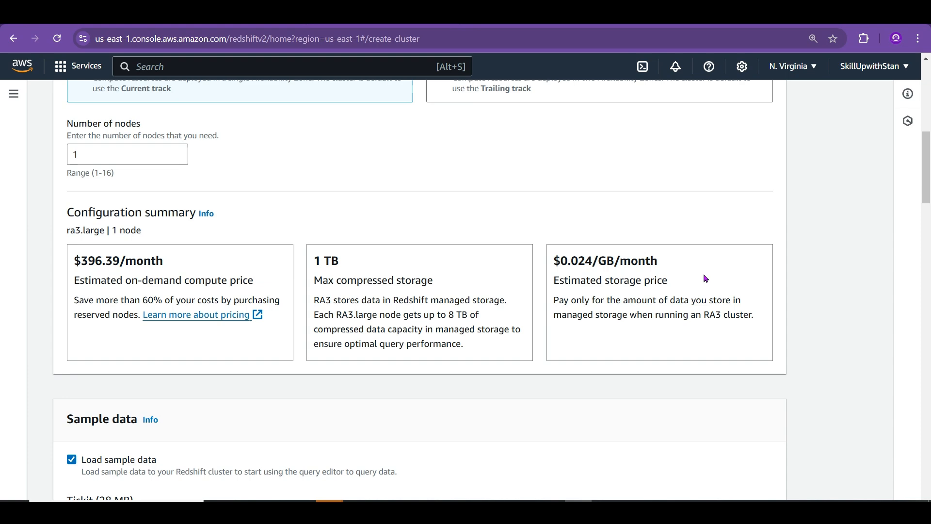
# - Try to create the cluster with the current settings
pyautogui.click(928, 257)
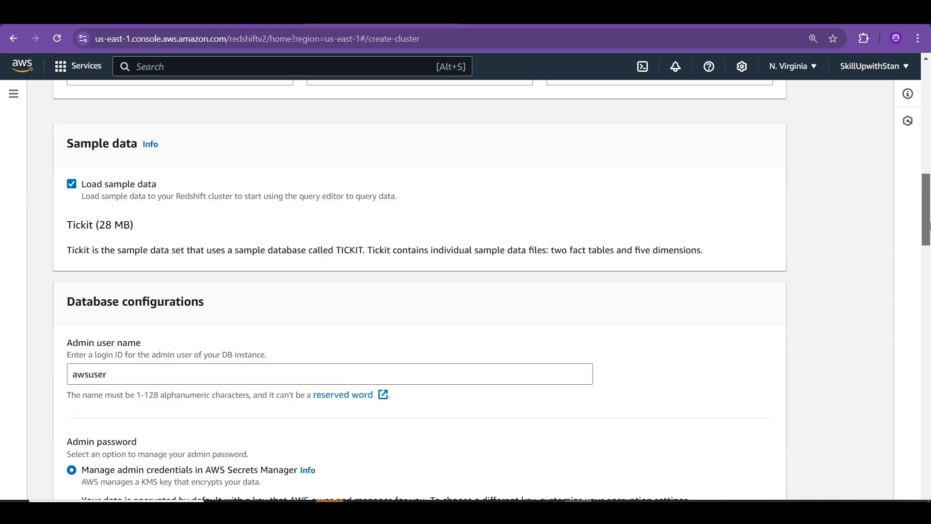
pyautogui.moveTo(928, 269); pyautogui.dragTo(917, 500)
pyautogui.click(749, 478)
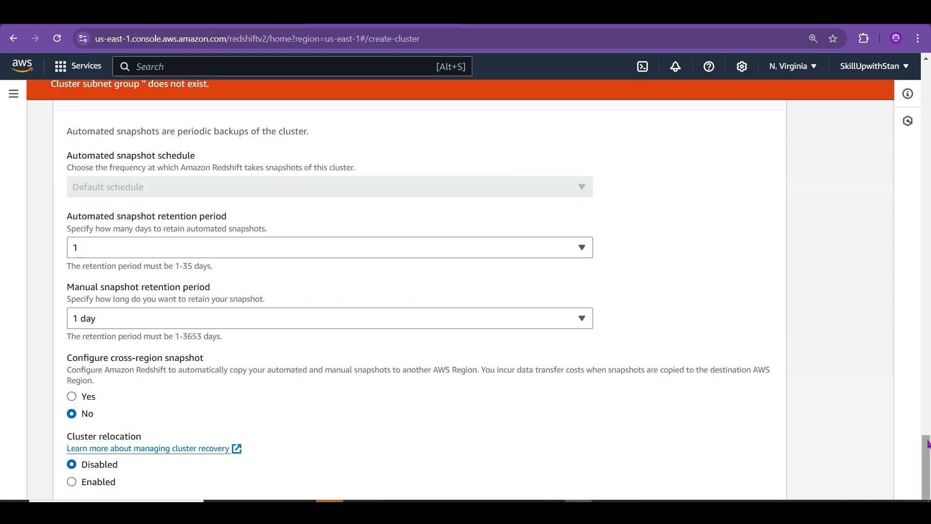
# - Check the permitted port ranges for an RA3 cluster in the Database configurations
pyautogui.scroll(4, 929, 439)
pyautogui.moveTo(929, 449); pyautogui.dragTo(929, 371)
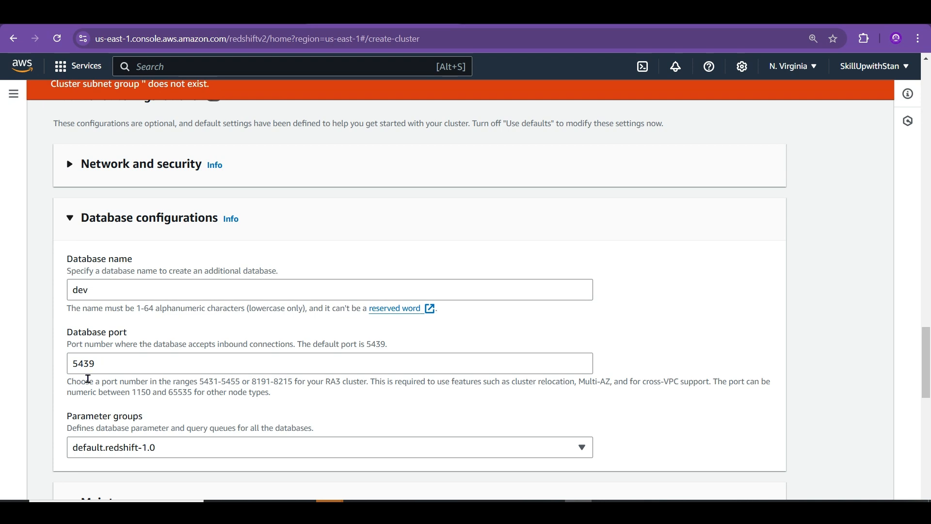
pyautogui.moveTo(186, 379); pyautogui.dragTo(345, 383)
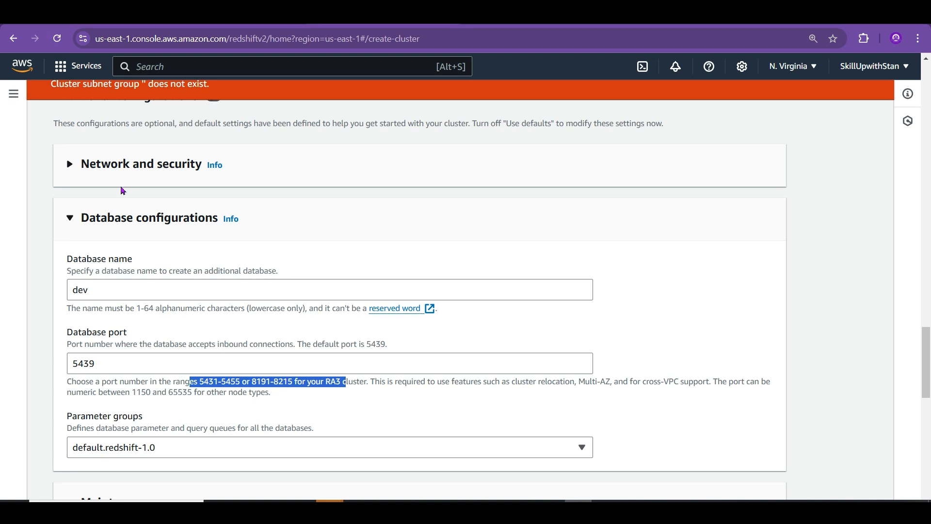
# - Expand Network and security and check which cluster subnet groups are available
pyautogui.click(120, 166)
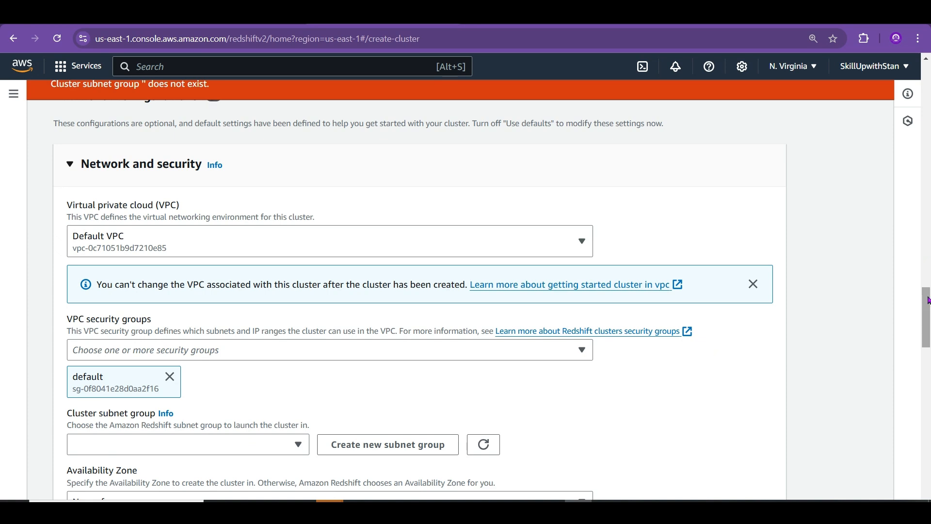
pyautogui.scroll(-4, 926, 315)
pyautogui.click(282, 257)
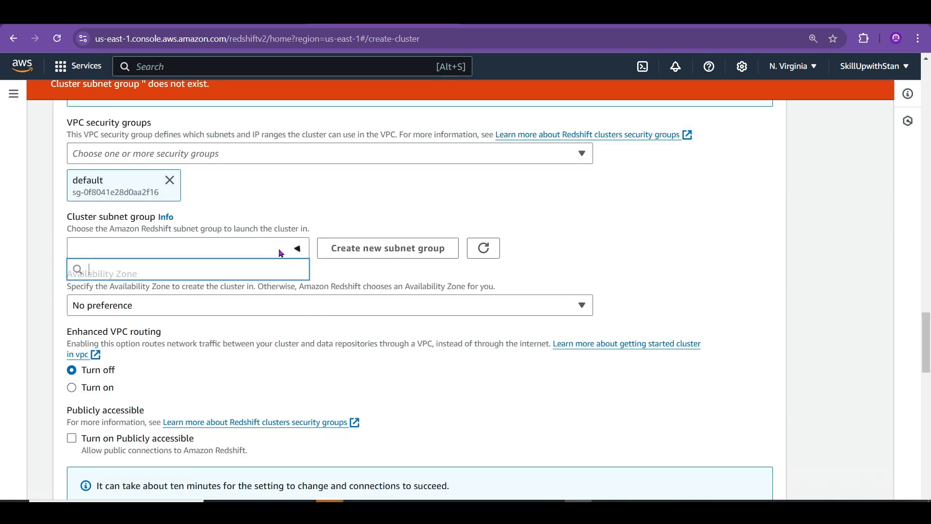
pyautogui.click(281, 252)
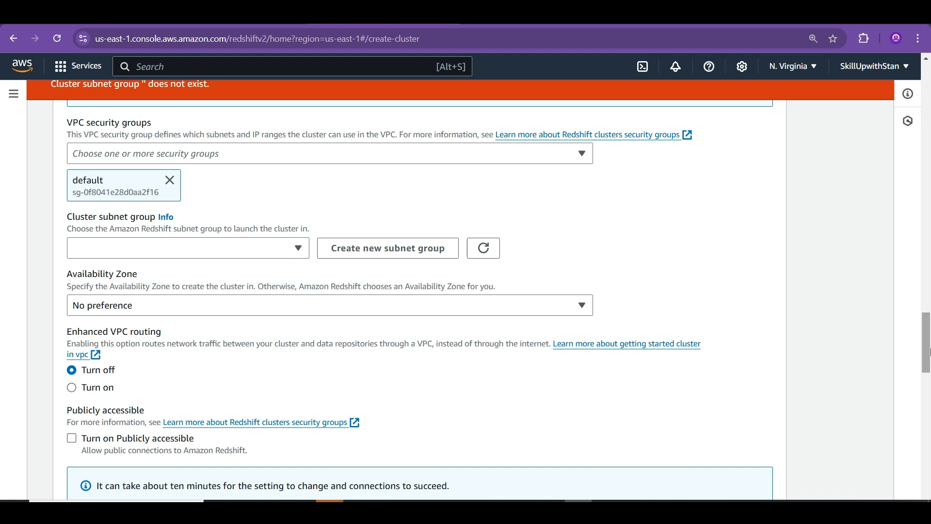
# - Switch the additional configurations back to their defaults and create the cluster
pyautogui.scroll(8, 926, 340)
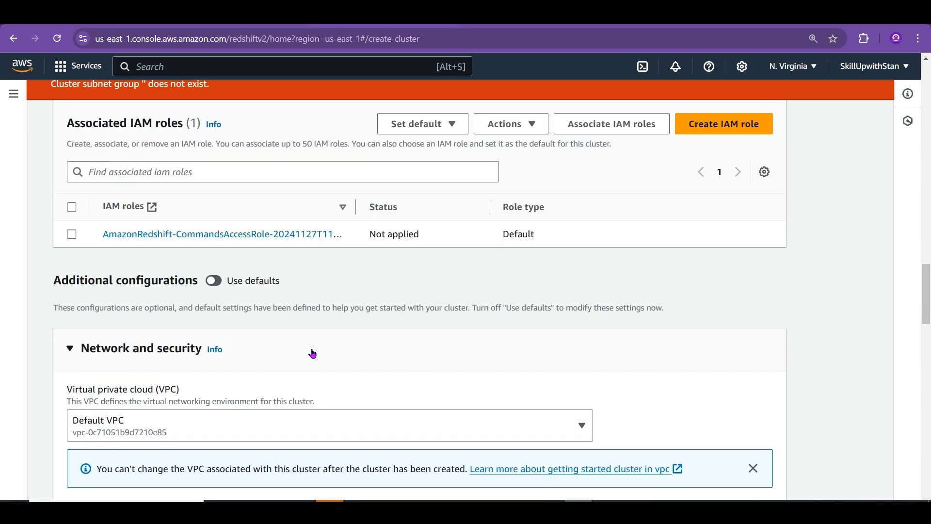
pyautogui.click(215, 285)
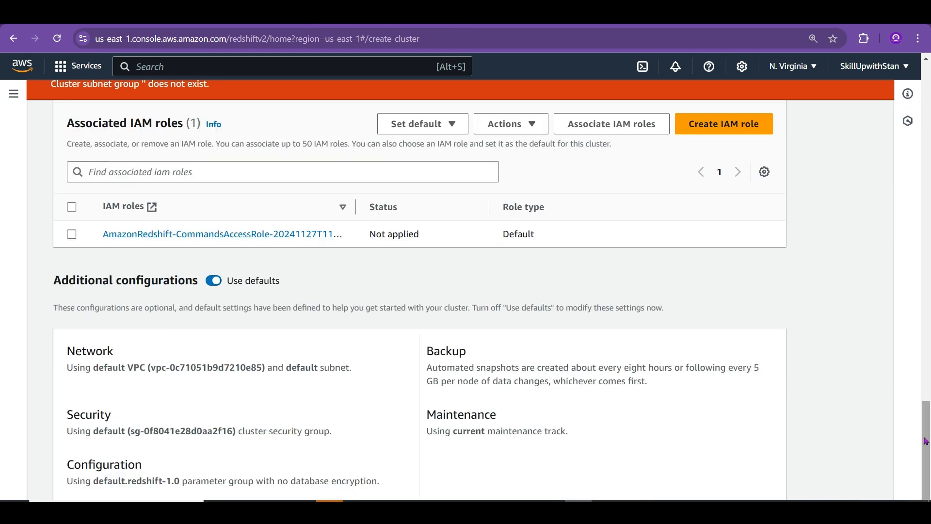
pyautogui.scroll(-1, 929, 366)
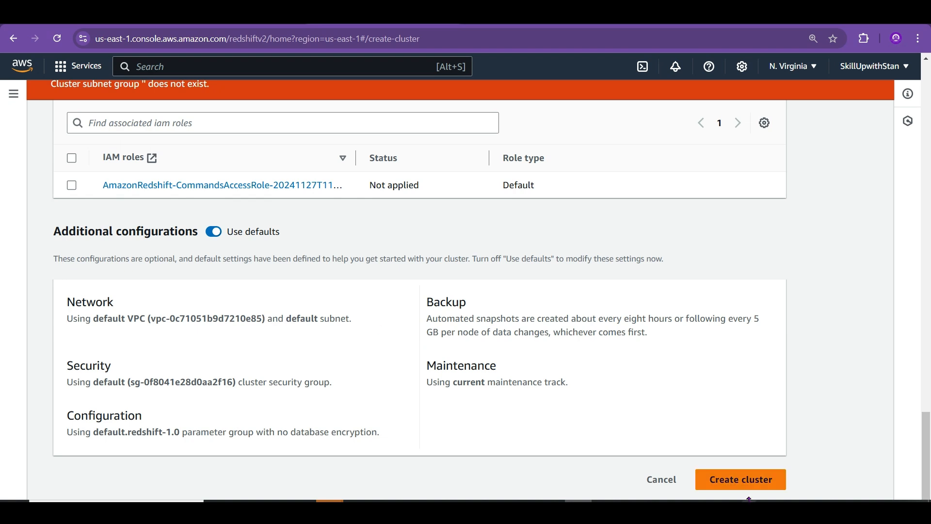
pyautogui.click(739, 485)
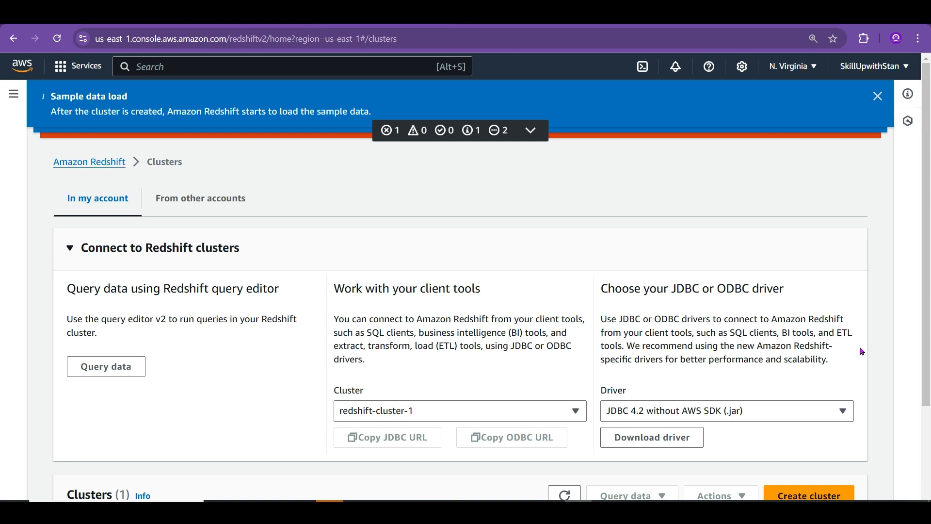
# - Review the available JDBC and ODBC drivers and the client tool connection information for Redshift clusters
pyautogui.click(763, 415)
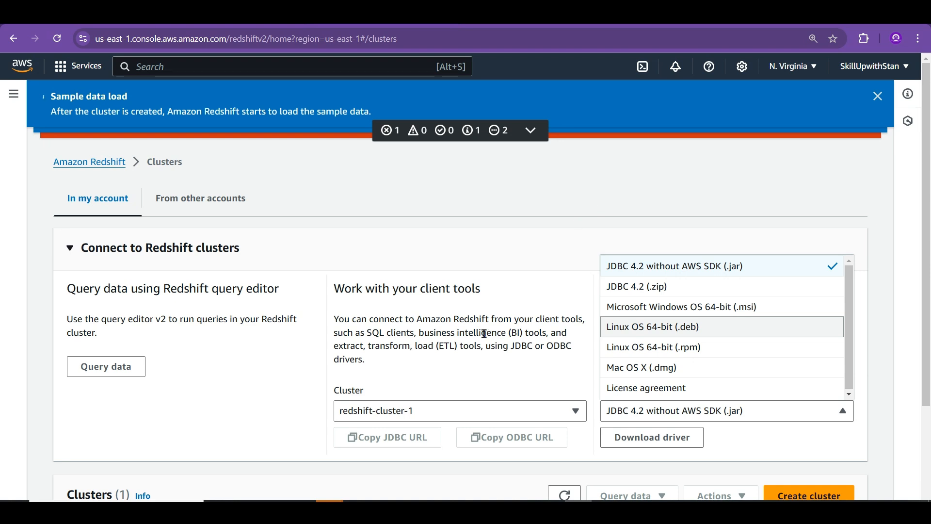
pyautogui.moveTo(465, 333); pyautogui.dragTo(543, 335)
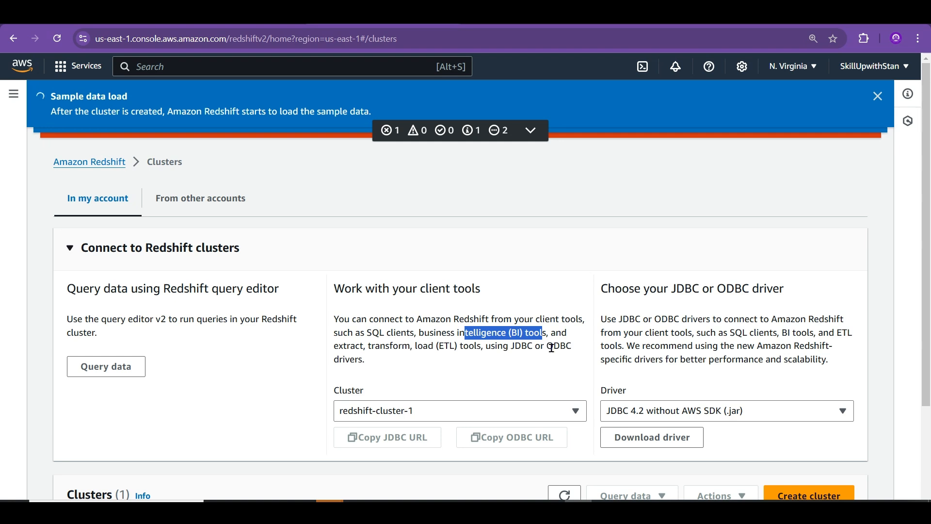
pyautogui.moveTo(552, 347); pyautogui.dragTo(553, 361)
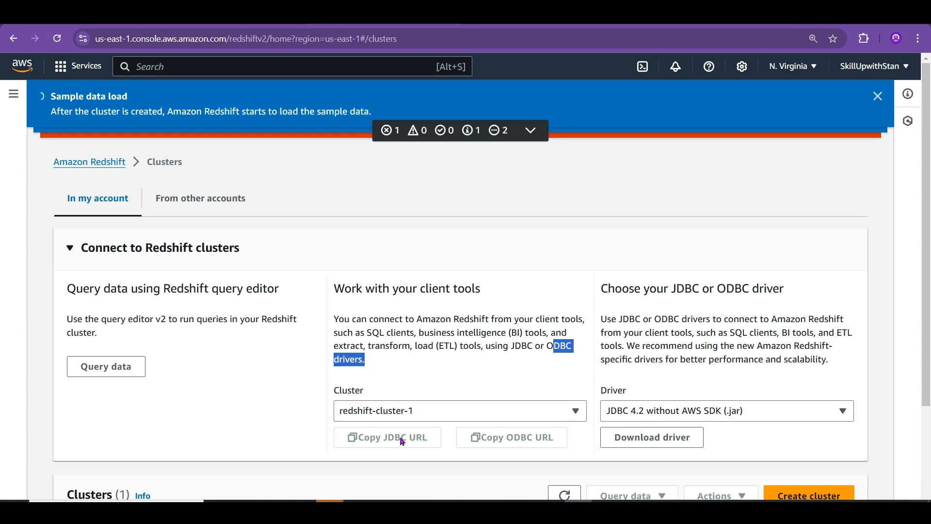
pyautogui.click(625, 416)
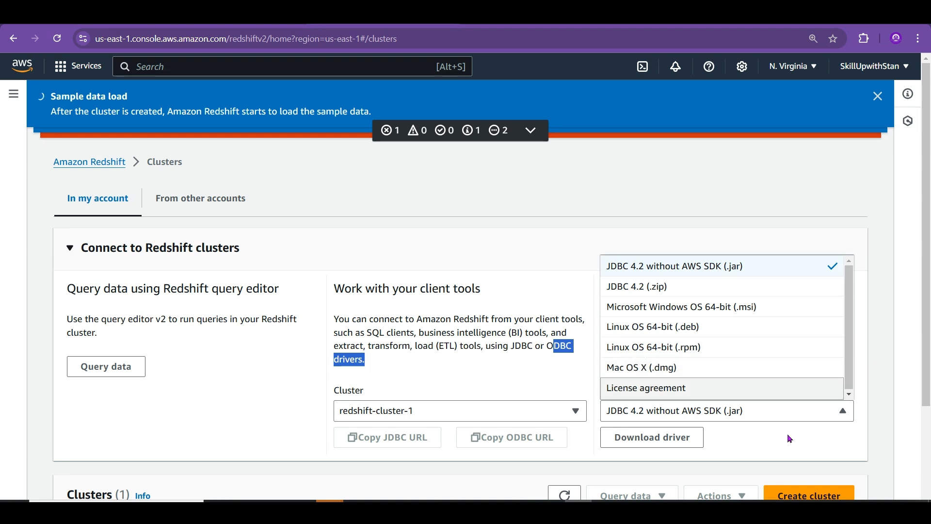
pyautogui.click(484, 251)
# - Collapse the Connect to Redshift clusters section and check the clusters shared from other accounts
pyautogui.click(194, 244)
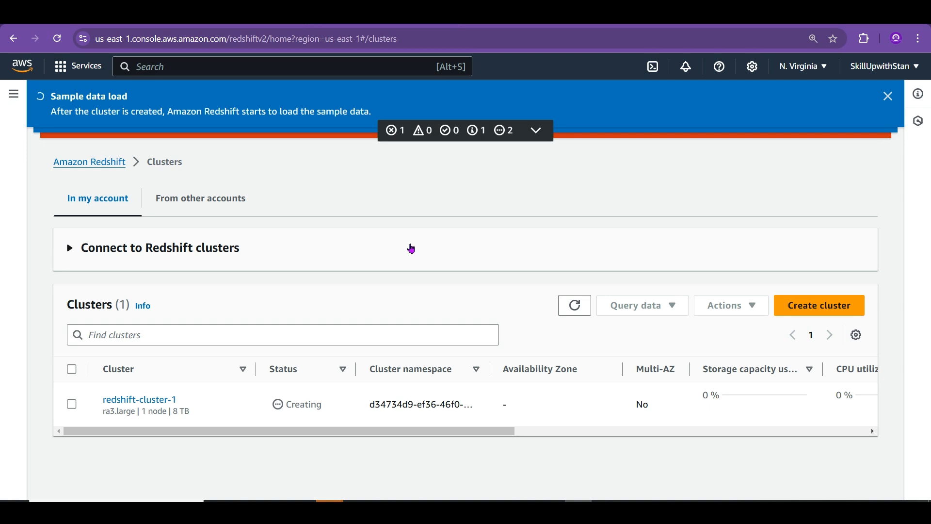
pyautogui.click(212, 200)
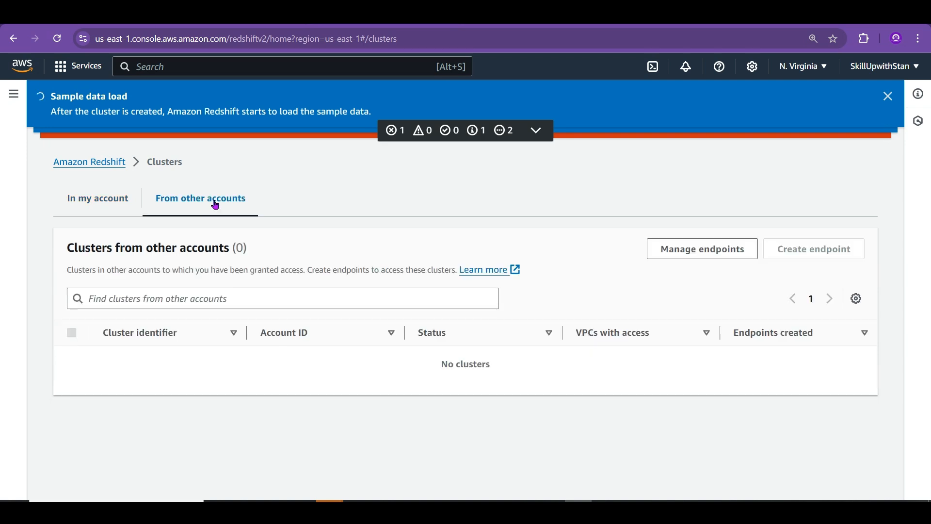
pyautogui.click(99, 202)
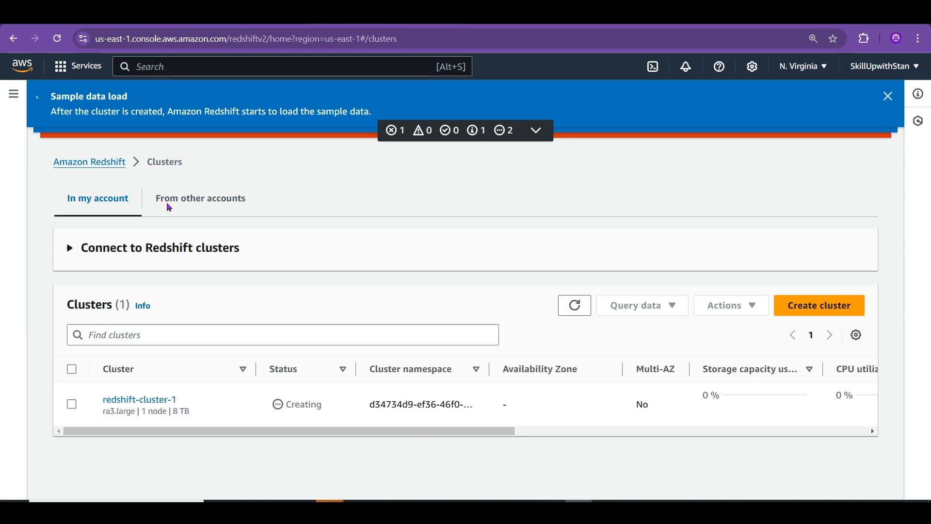
# - Open redshift-cluster-1 and review the management, backup, permissions and versioning actions offered for it
pyautogui.click(136, 400)
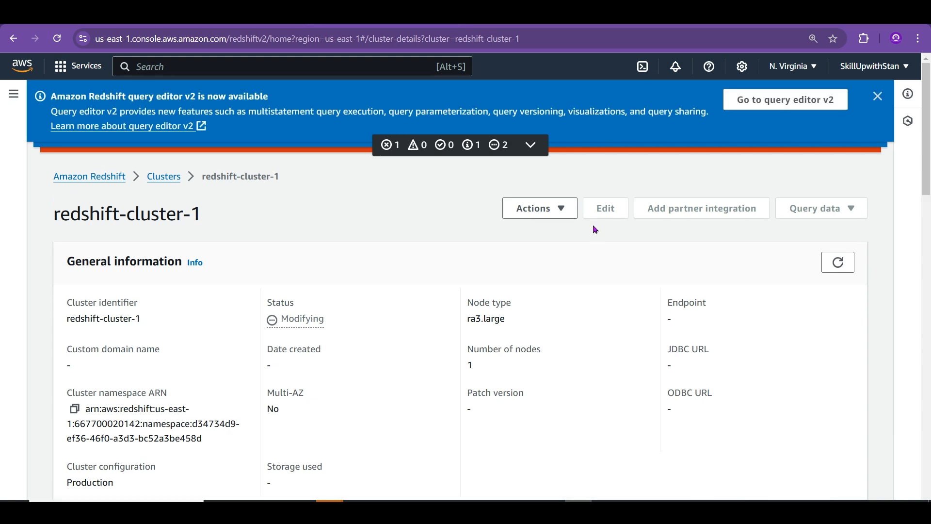
pyautogui.click(557, 208)
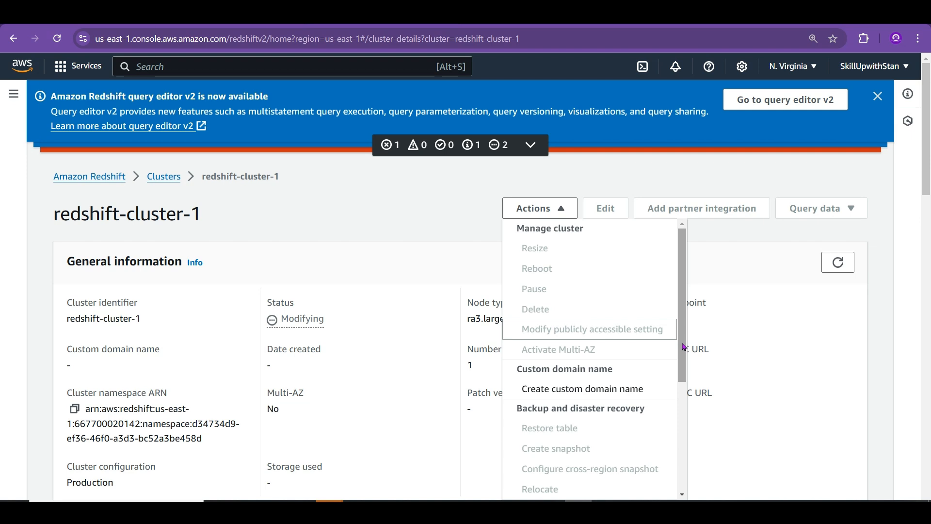
pyautogui.moveTo(682, 343); pyautogui.dragTo(681, 345)
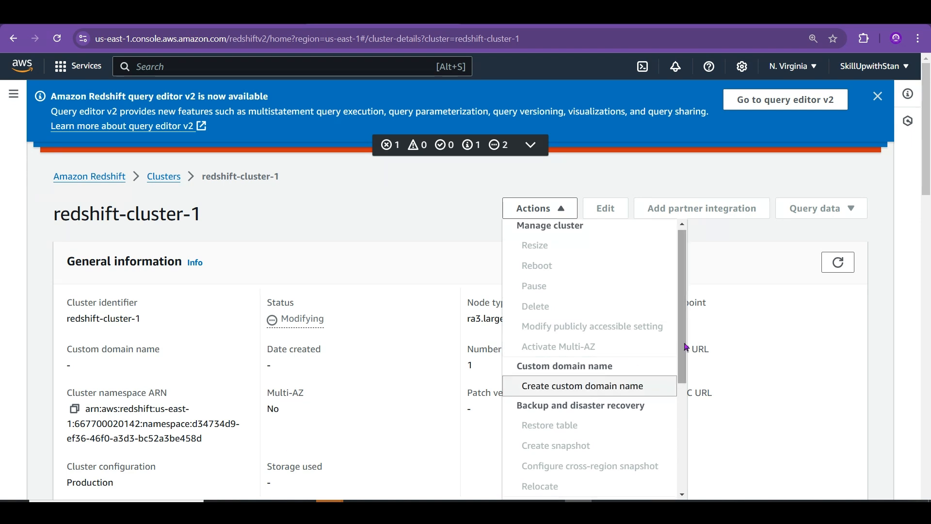
pyautogui.moveTo(685, 347); pyautogui.dragTo(683, 404)
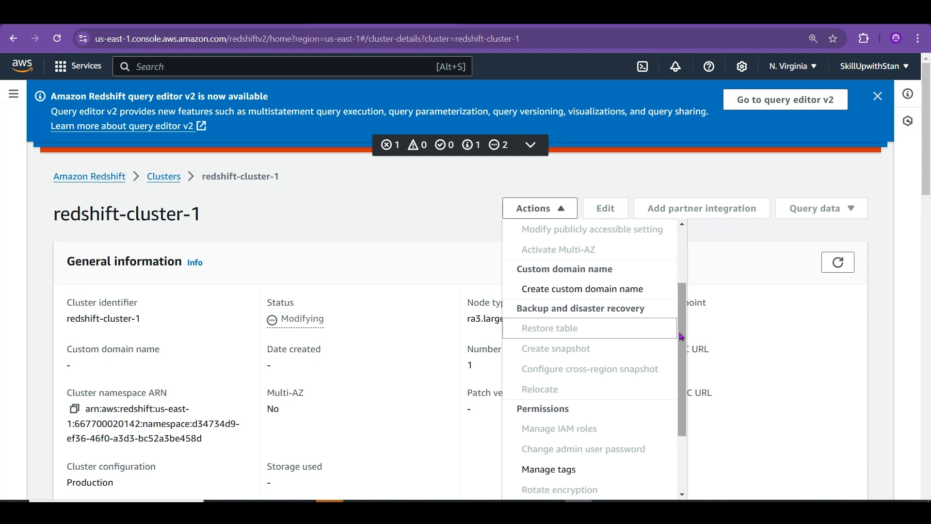
pyautogui.moveTo(683, 337); pyautogui.dragTo(683, 434)
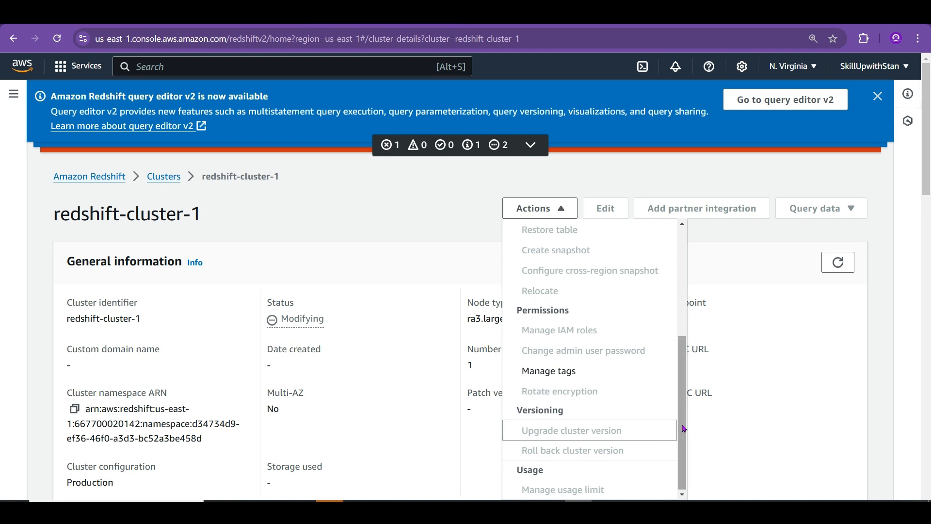
pyautogui.scroll(4, 686, 429)
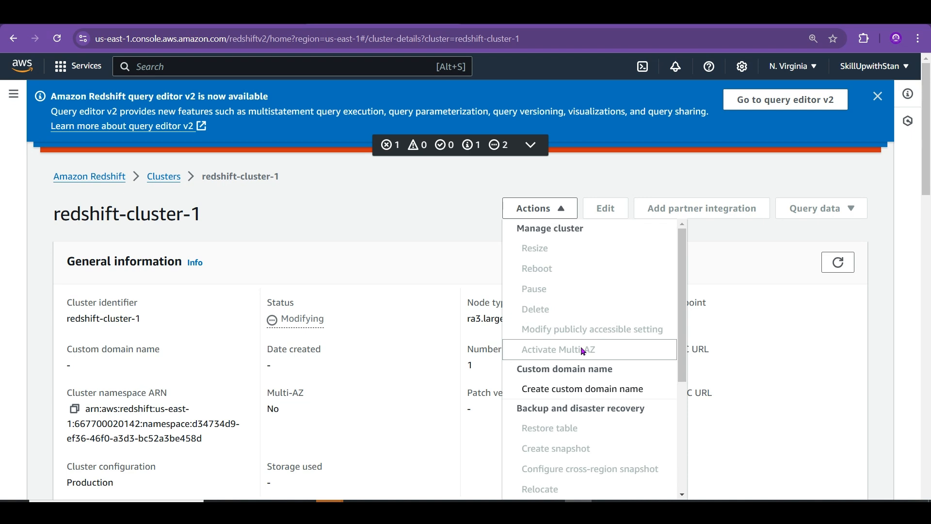
pyautogui.doubleClick(763, 280)
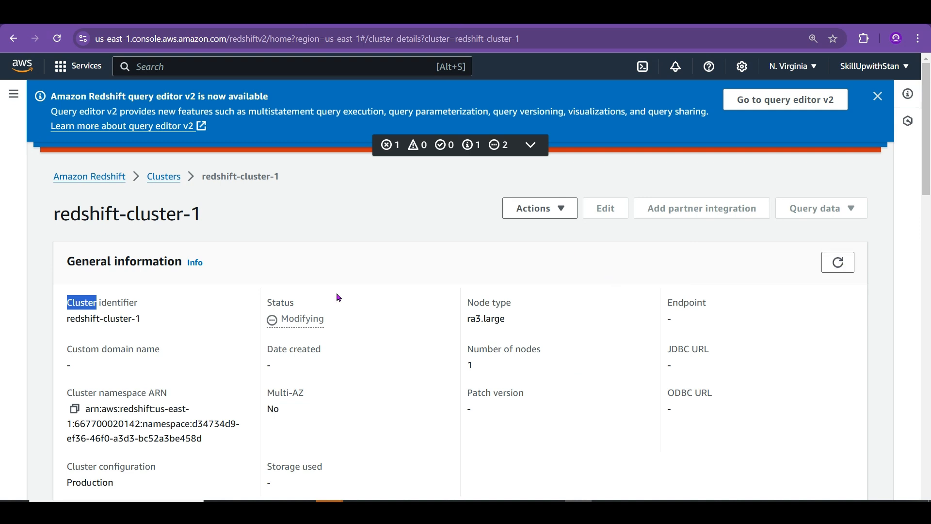
# - Check the cluster's status detail and general information, and read how its databases and datashares work
pyautogui.click(292, 319)
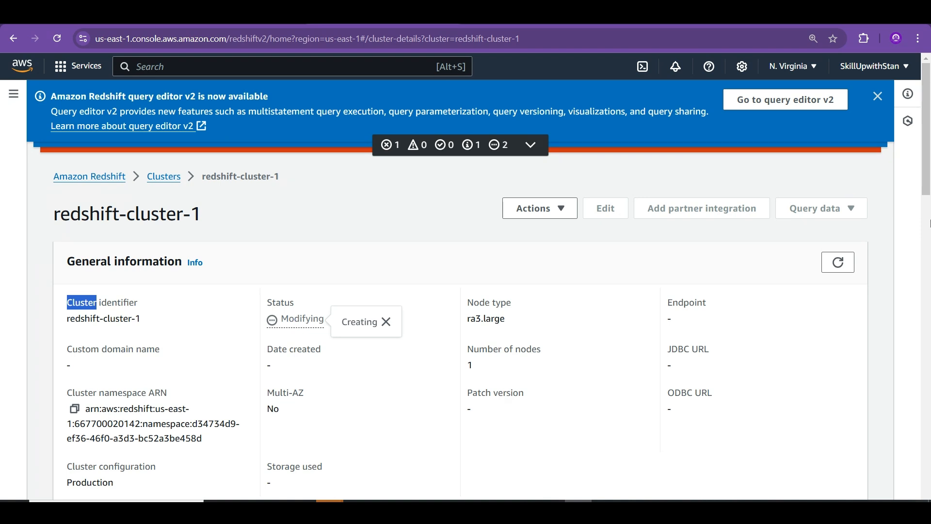
pyautogui.scroll(-1, 826, 293)
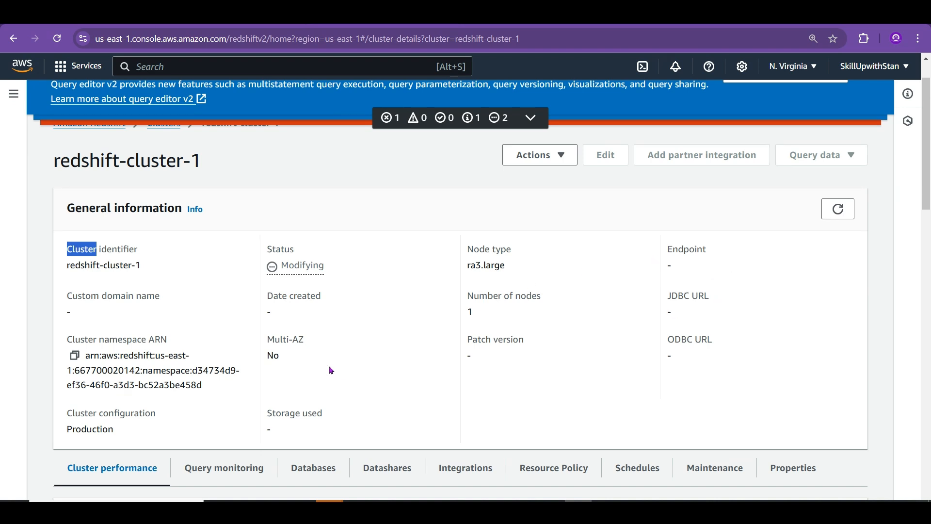
pyautogui.moveTo(927, 190)
pyautogui.mouseDown()
pyautogui.moveTo(929, 479)
pyautogui.moveTo(928, 242)
pyautogui.mouseUp()
pyautogui.click(299, 281)
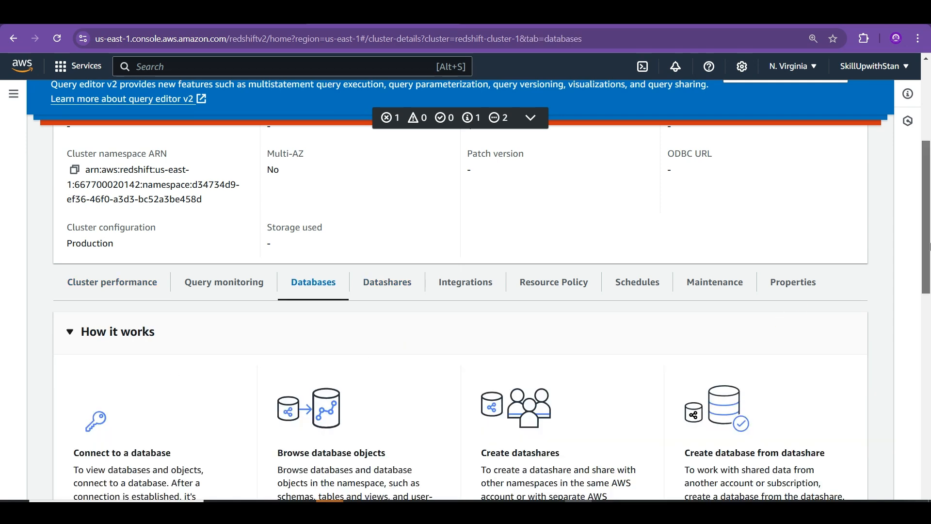
pyautogui.moveTo(929, 247); pyautogui.dragTo(926, 293)
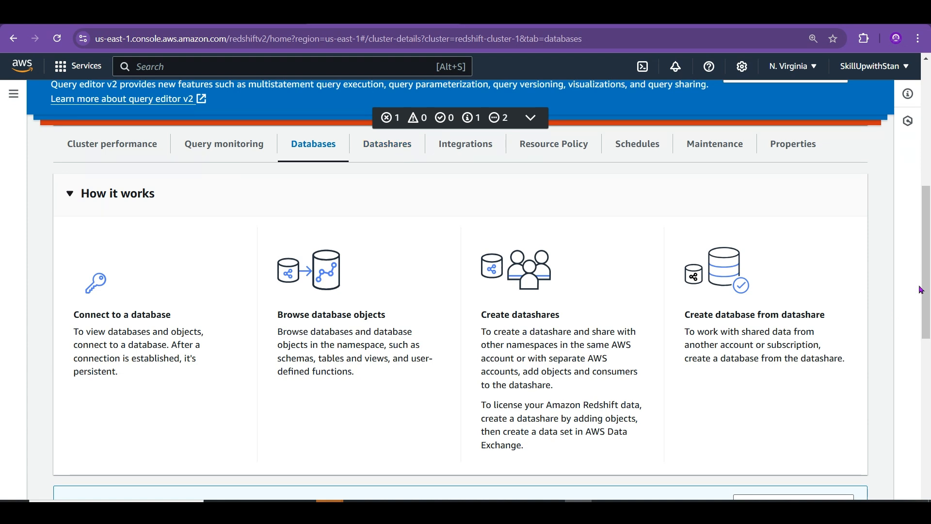
pyautogui.moveTo(928, 287); pyautogui.dragTo(928, 155)
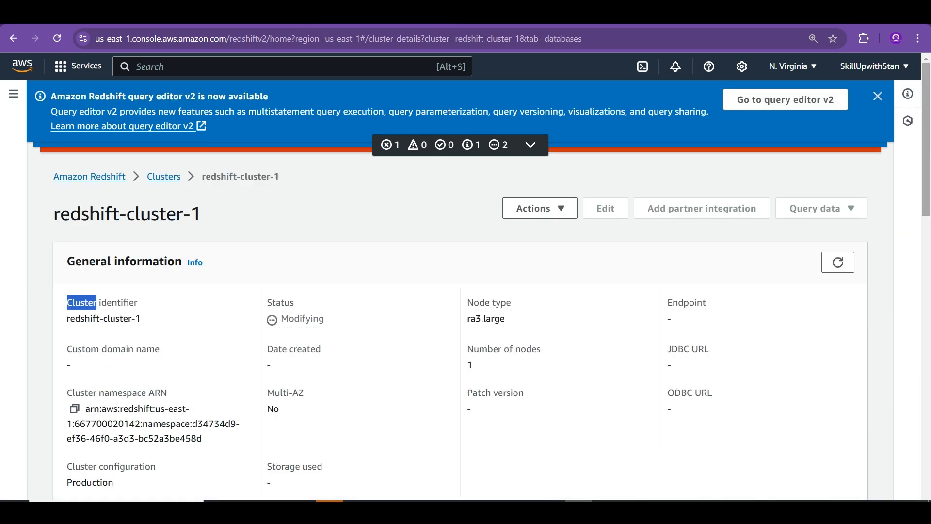
# - Refresh the cluster's general information and review its available actions, endpoint and JDBC URL
pyautogui.click(836, 262)
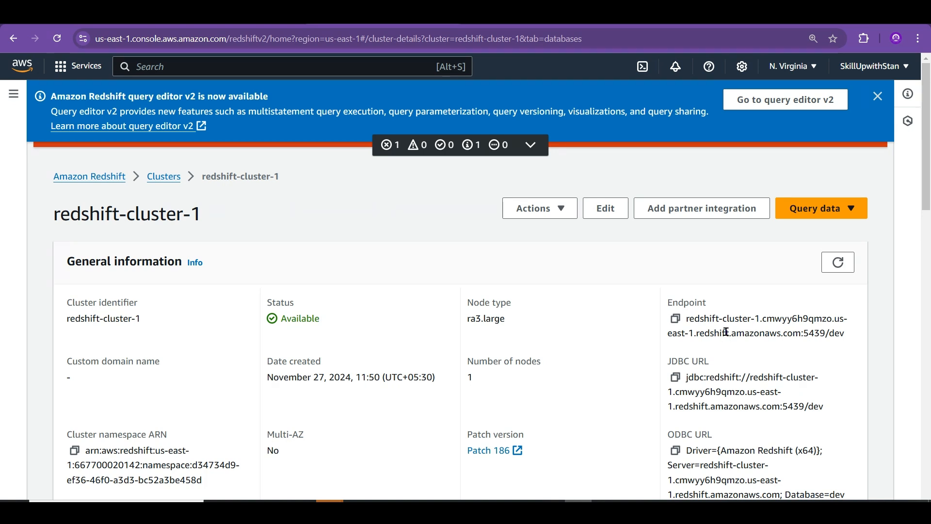
pyautogui.click(561, 210)
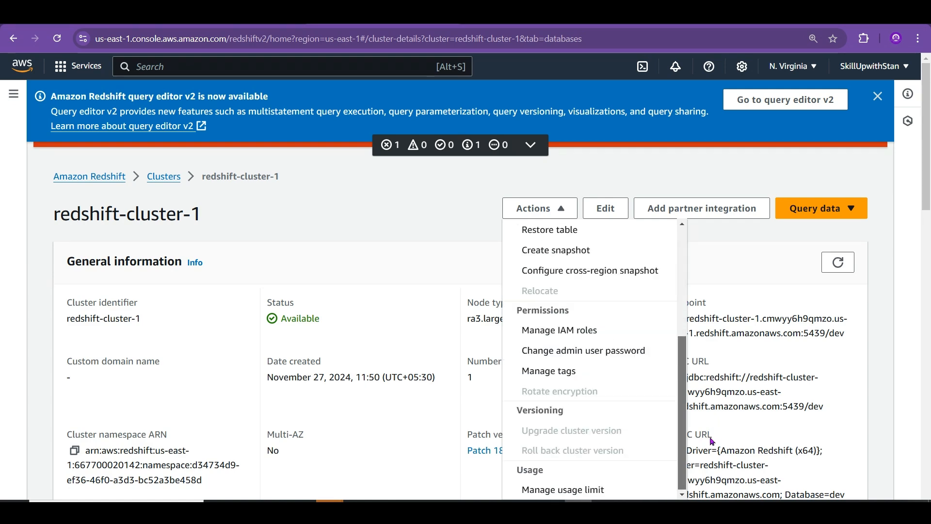
pyautogui.click(879, 389)
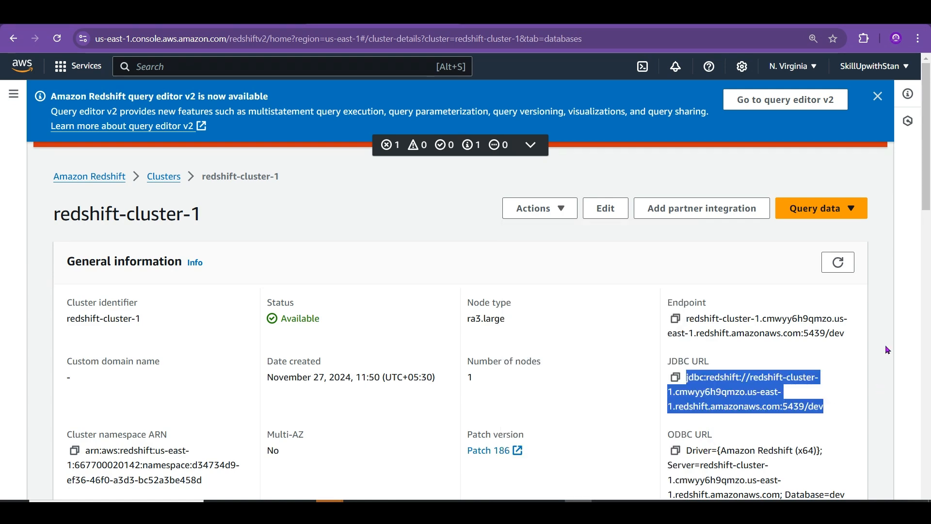
pyautogui.moveTo(929, 221); pyautogui.dragTo(930, 200)
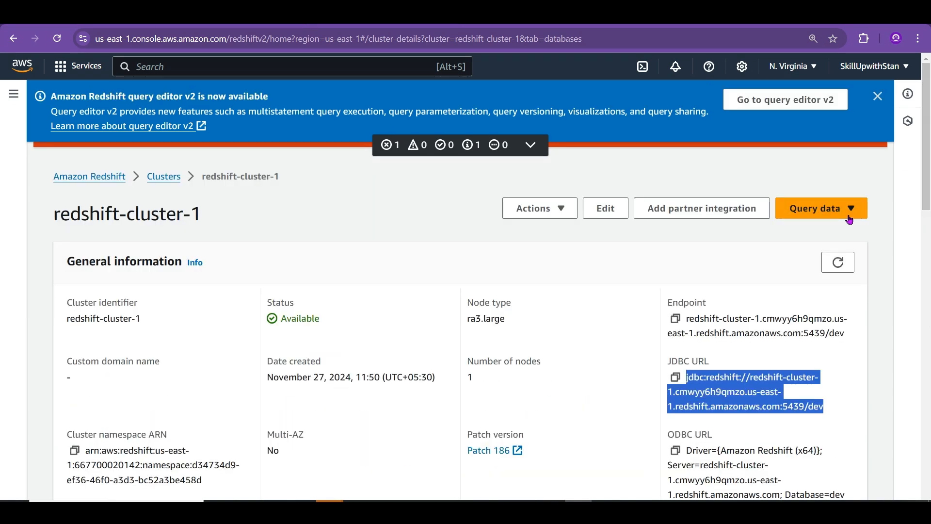
# - Open query editor v2 and connect to redshift-cluster-1's dev database using temporary credentials with the database user name awsuser
pyautogui.click(795, 106)
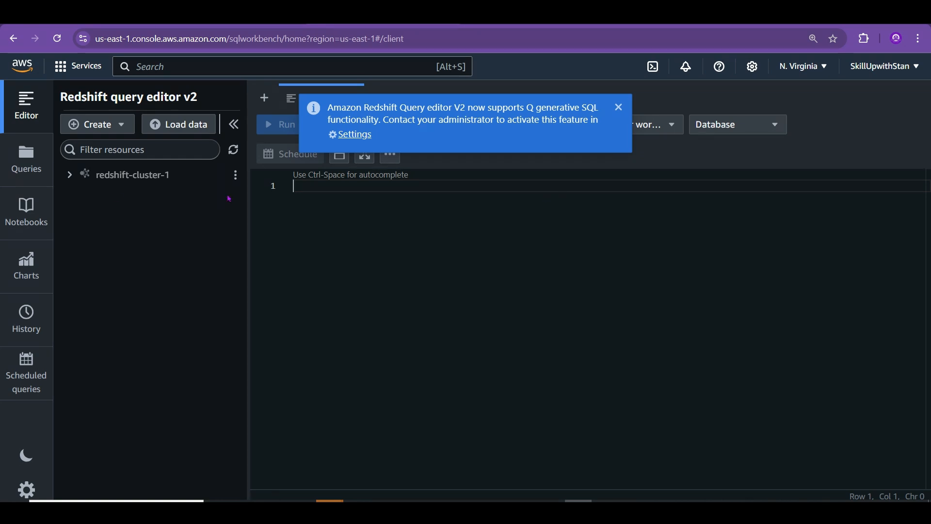
pyautogui.click(69, 175)
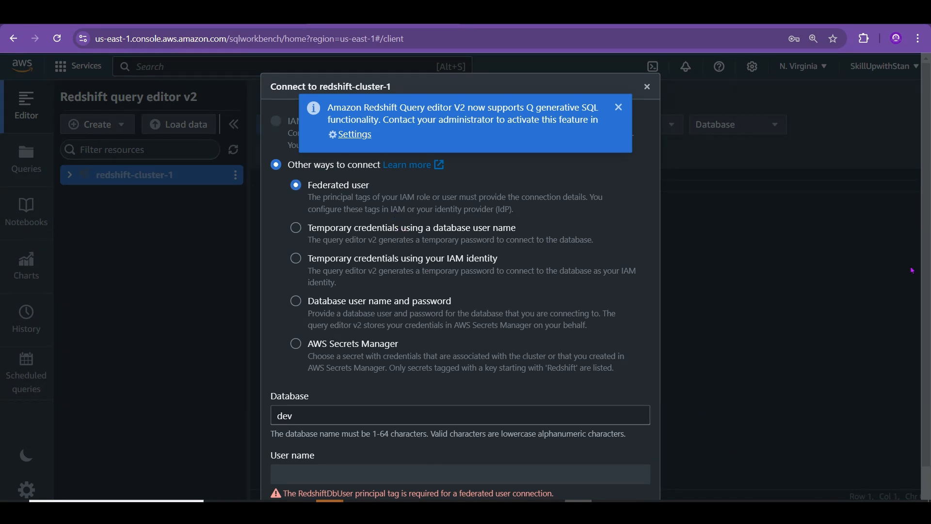
pyautogui.scroll(-1, 929, 224)
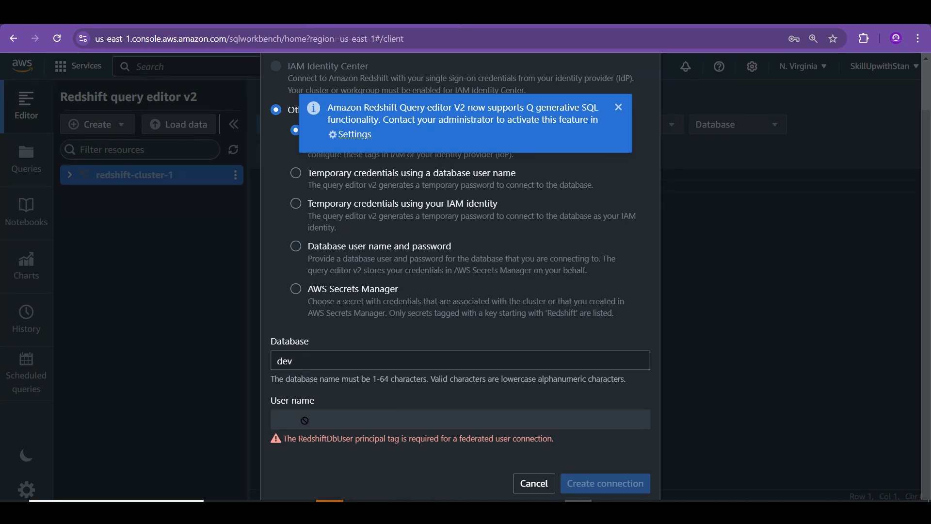
pyautogui.click(619, 108)
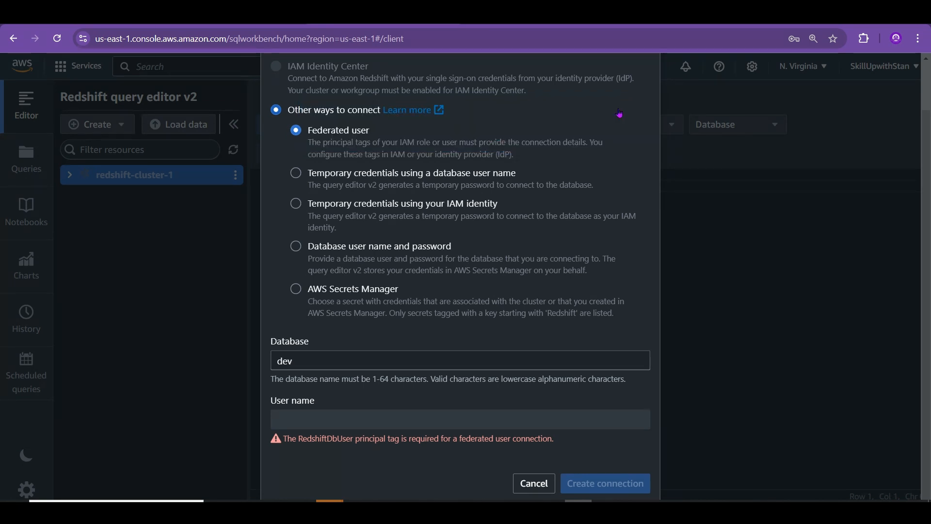
pyautogui.click(382, 181)
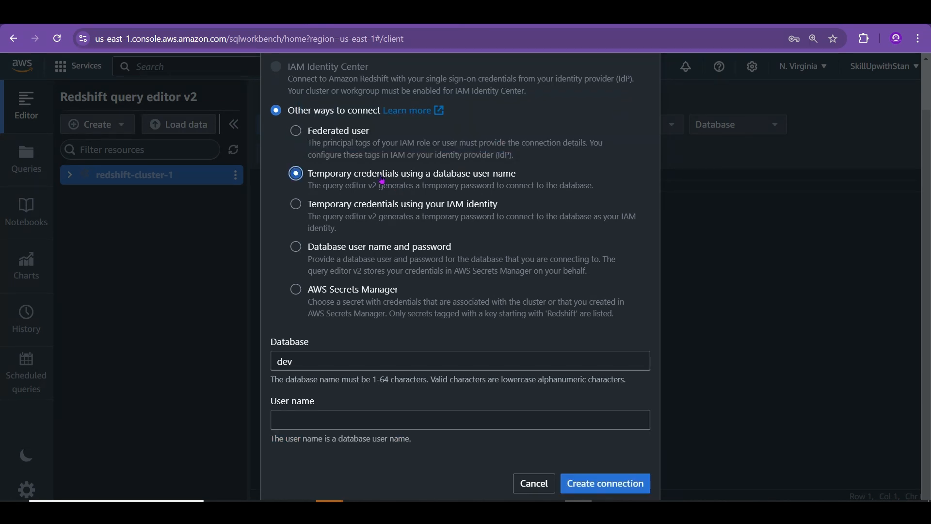
pyautogui.click(366, 420)
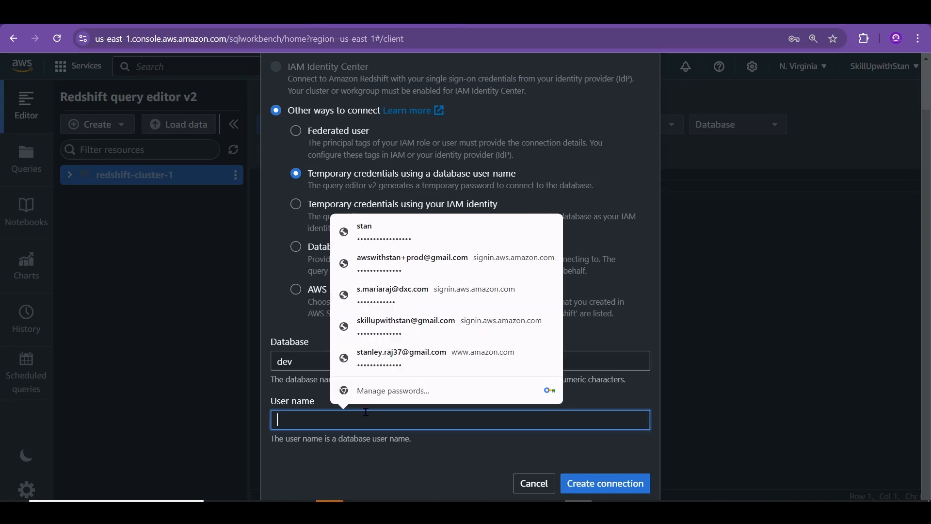
pyautogui.write('awsuser')
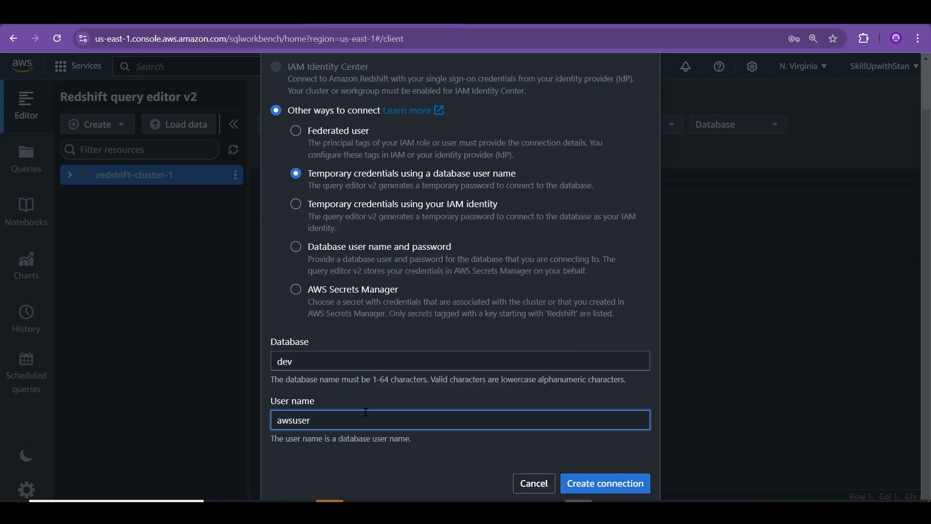
pyautogui.click(607, 481)
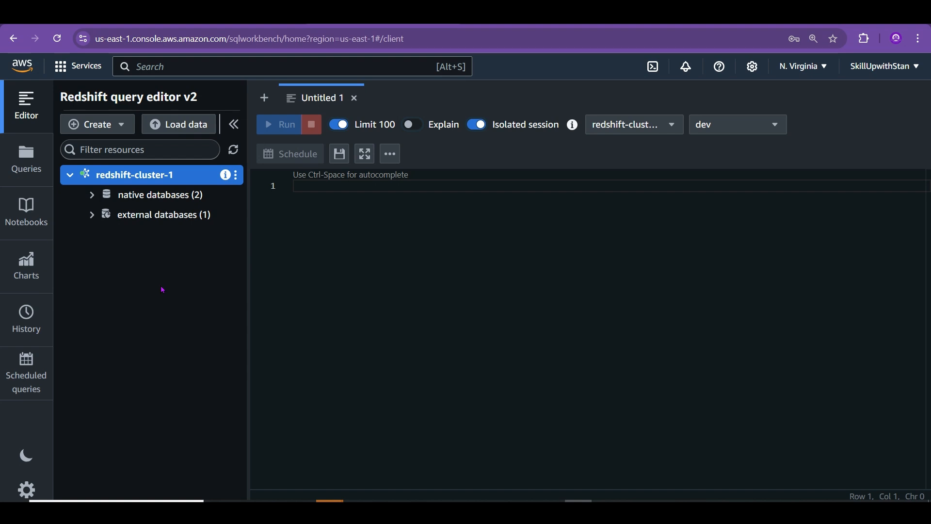
# - Expand the cluster's native and external databases and load the tickit sample data from sample_data_dev, creating the sample database
pyautogui.click(92, 195)
pyautogui.click(92, 255)
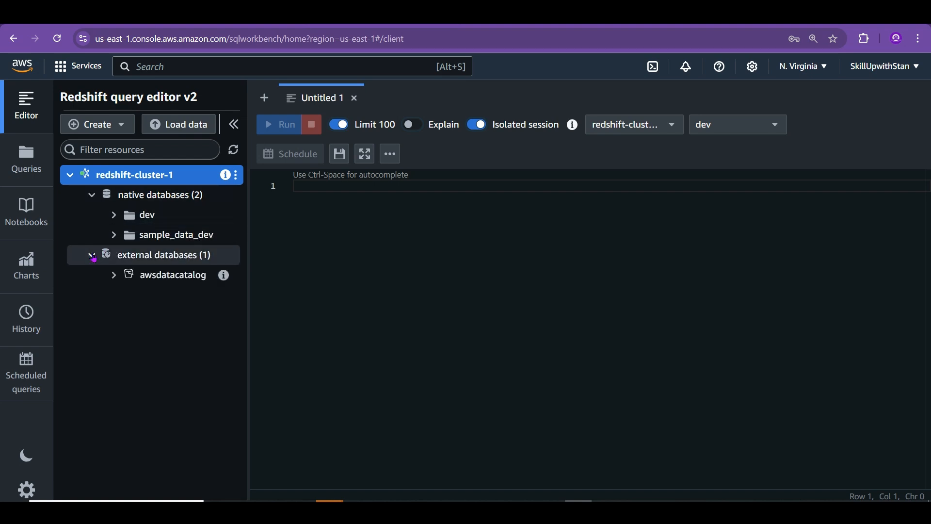
pyautogui.click(115, 213)
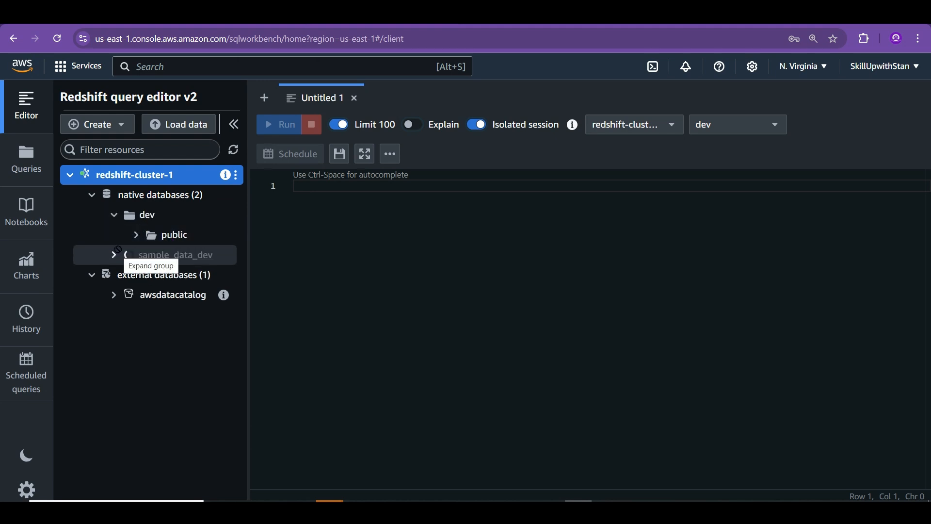
pyautogui.click(187, 253)
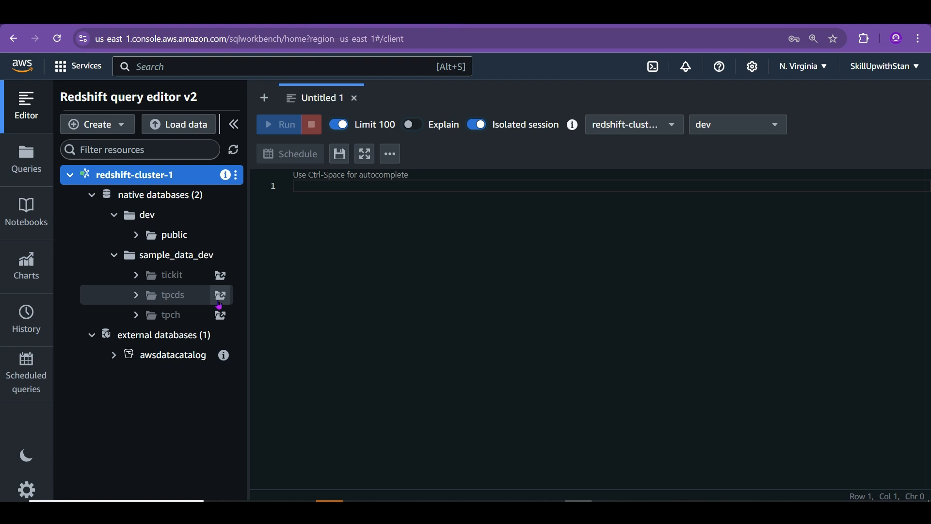
pyautogui.click(220, 278)
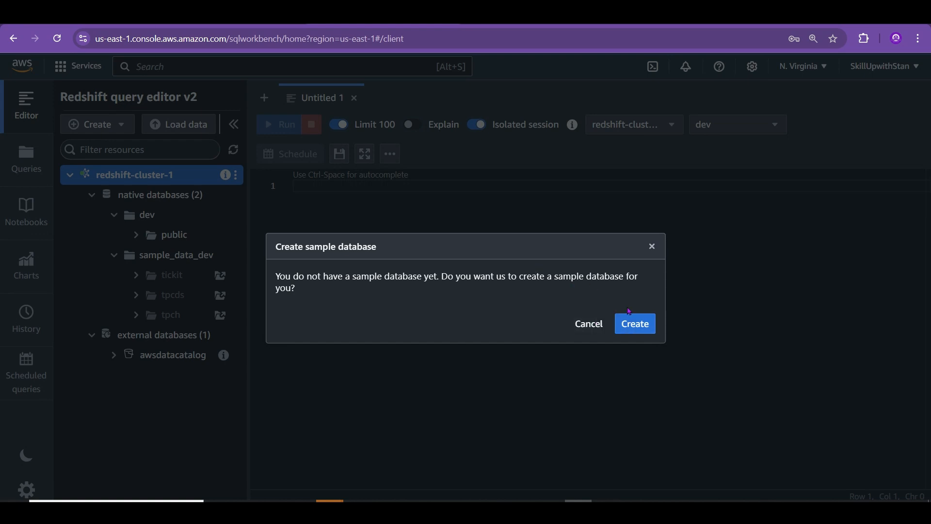
pyautogui.click(640, 321)
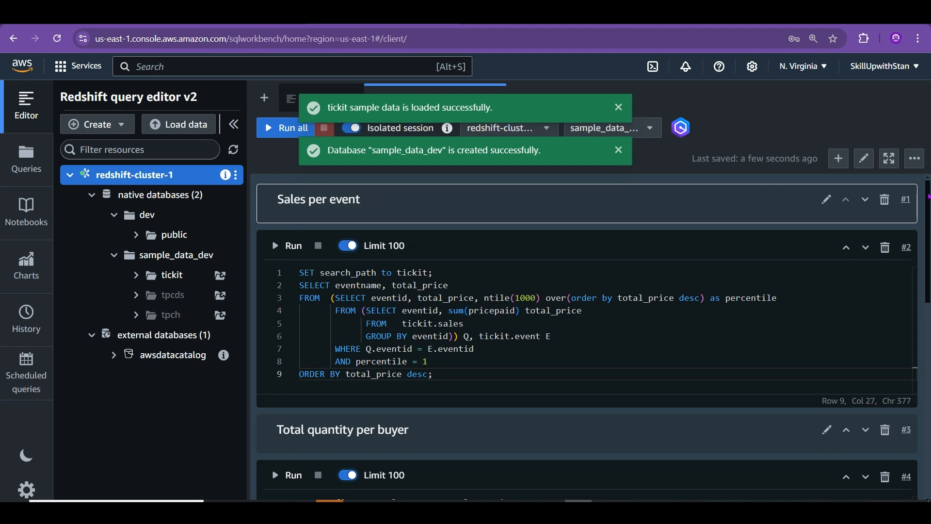
# - Run the Sales for date query in the tickit sample notebook, go to its result cell and dismiss the notifications
pyautogui.scroll(-3, 587, 337)
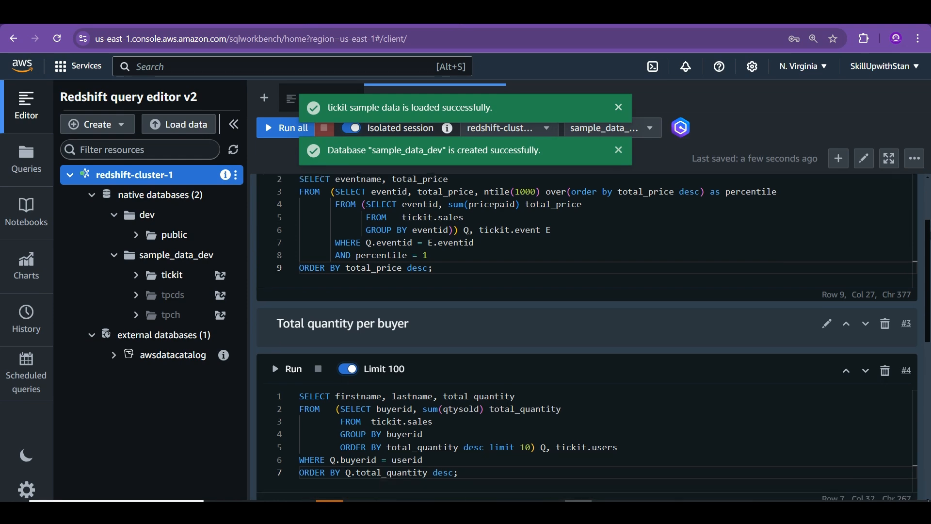
pyautogui.scroll(-5, 586, 337)
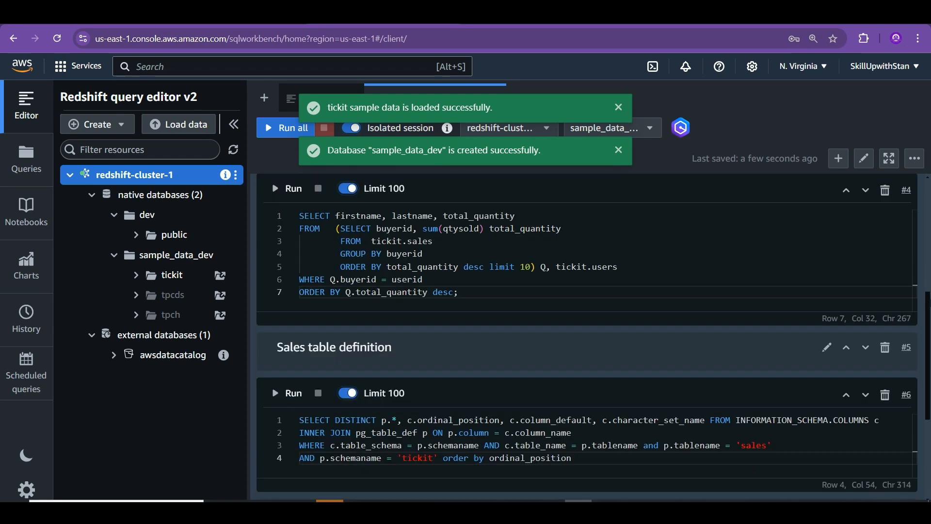
pyautogui.scroll(-6, 587, 337)
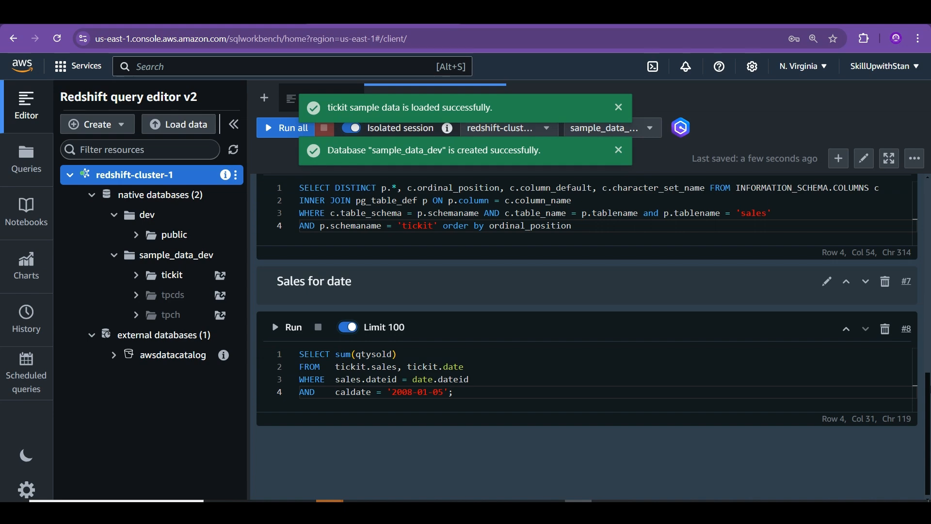
pyautogui.scroll(10, 586, 337)
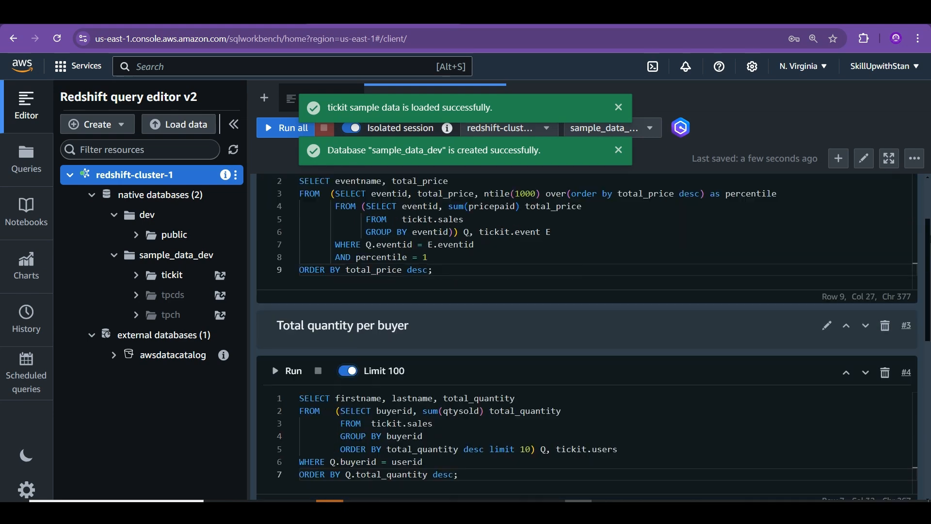
pyautogui.scroll(-10, 587, 337)
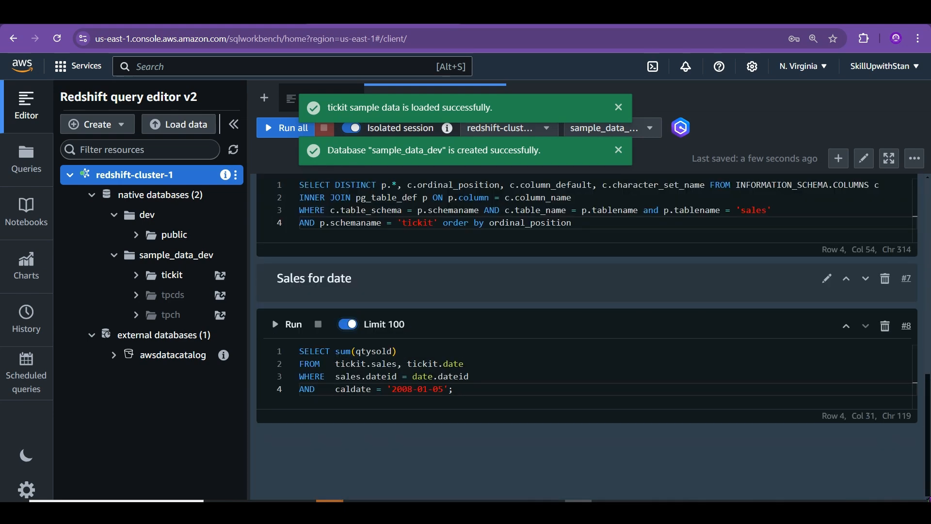
pyautogui.click(281, 323)
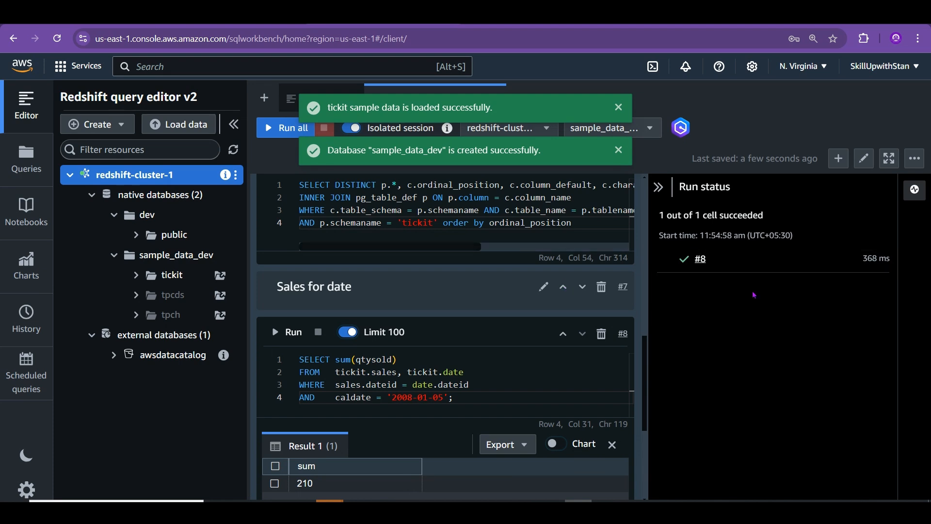
pyautogui.click(701, 260)
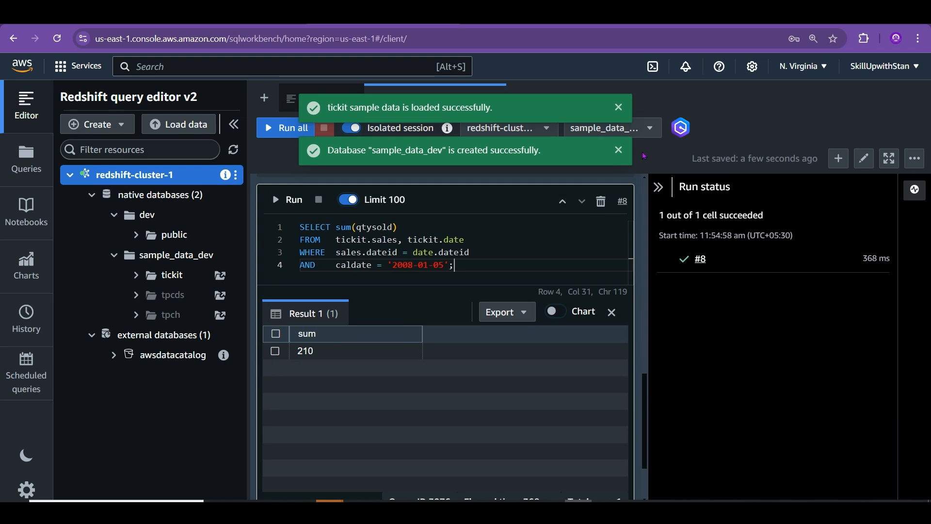
pyautogui.click(619, 150)
pyautogui.click(619, 107)
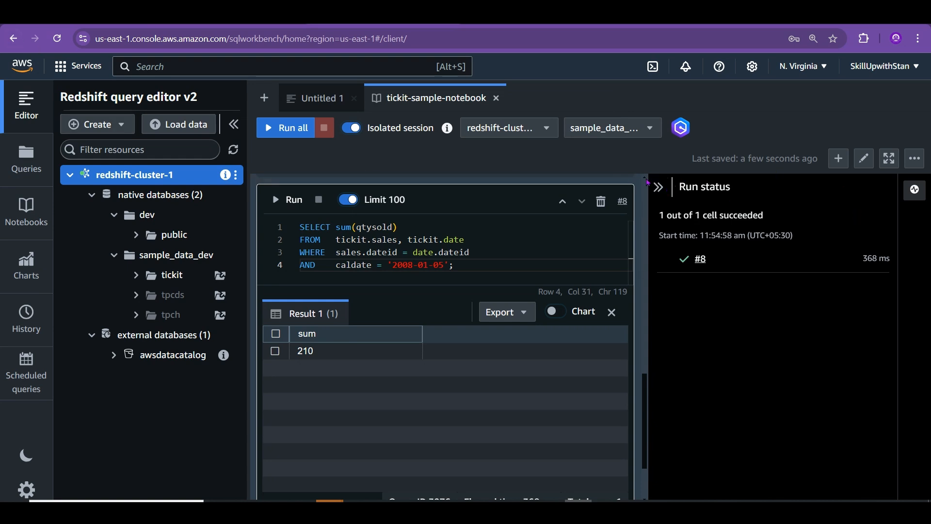
# - Run the Total quantity per buyer query in the tickit sample notebook
pyautogui.moveTo(647, 423); pyautogui.dragTo(655, 276)
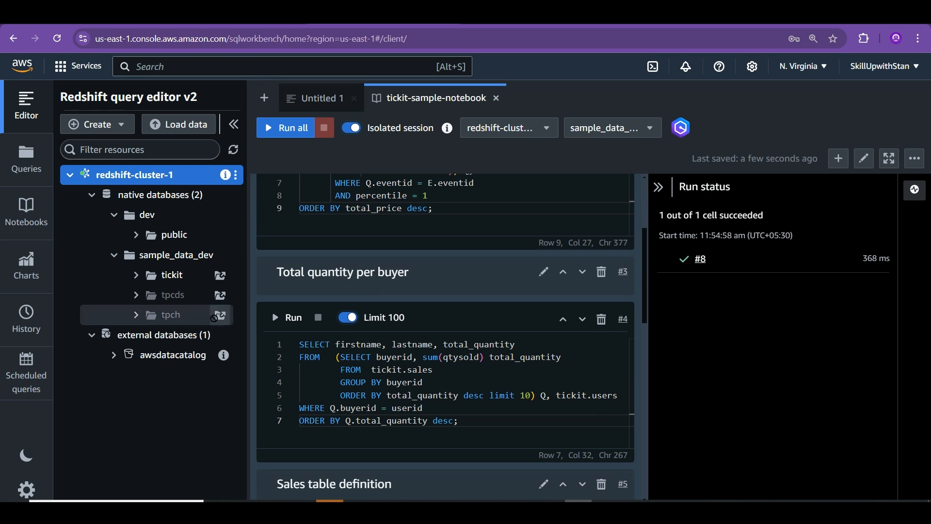
pyautogui.click(292, 316)
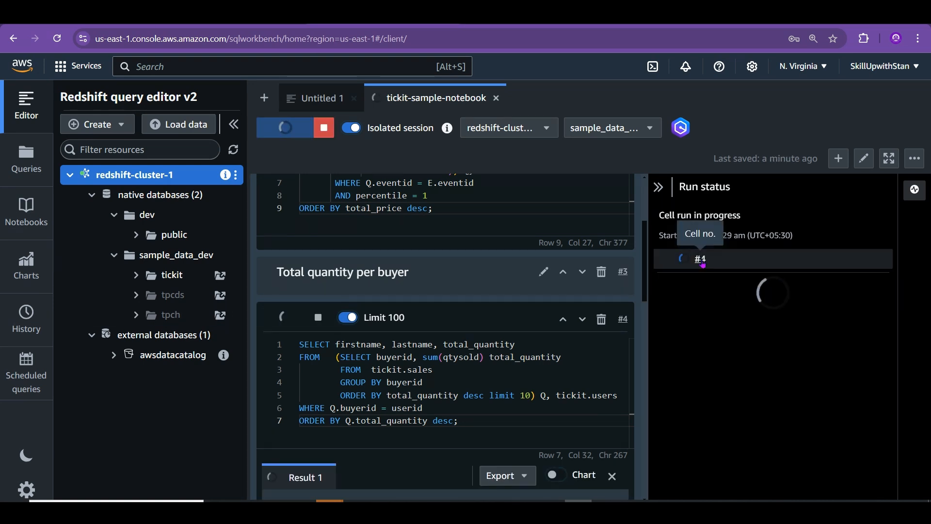
pyautogui.moveTo(645, 272); pyautogui.dragTo(644, 306)
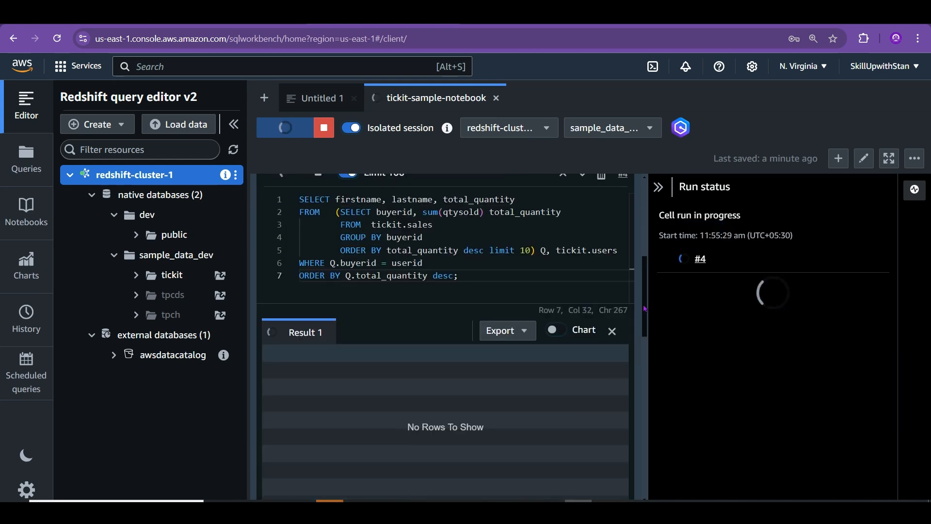
pyautogui.scroll(6, 373, 286)
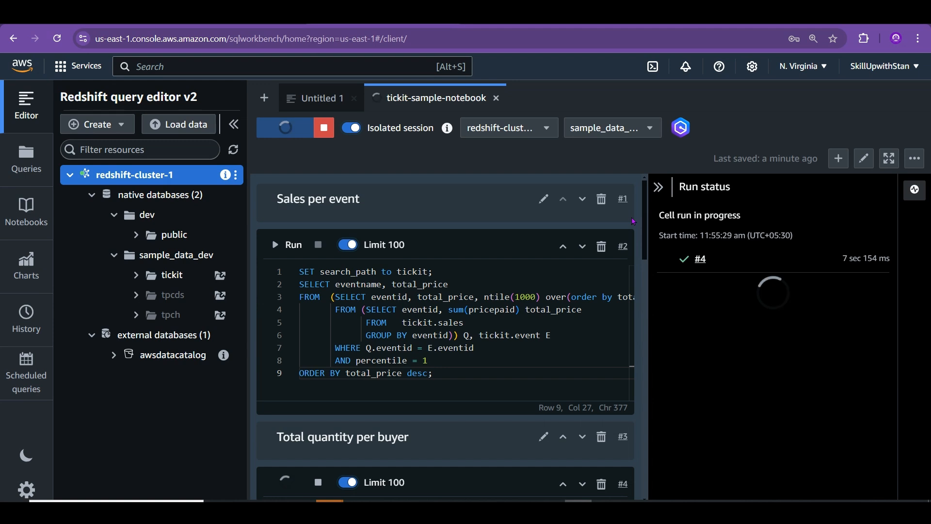
# - List the tables of the tickit schema and widen the resource tree to read their full names
pyautogui.click(137, 275)
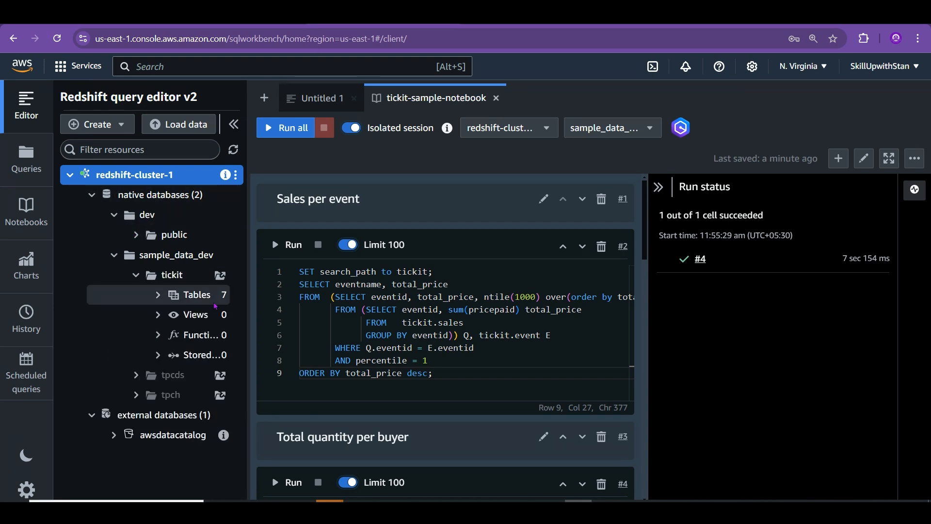
pyautogui.click(157, 295)
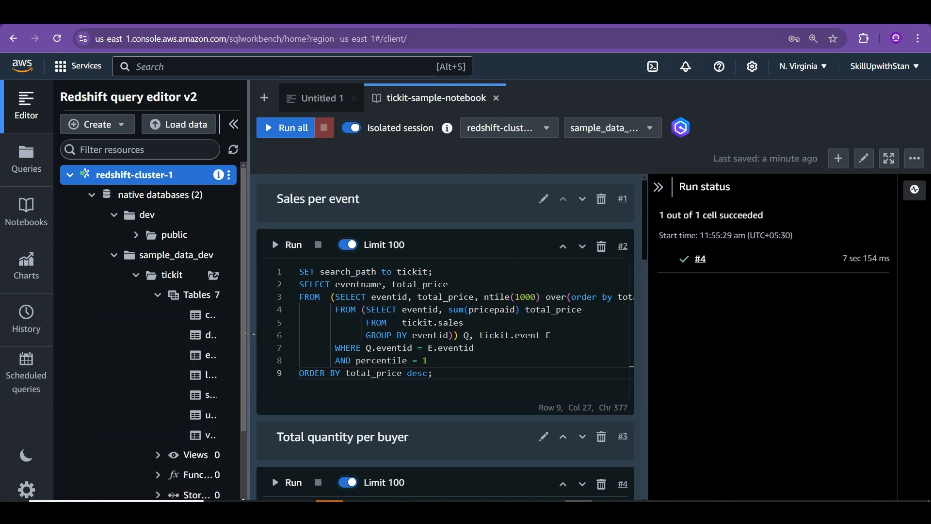
pyautogui.moveTo(248, 342); pyautogui.dragTo(299, 341)
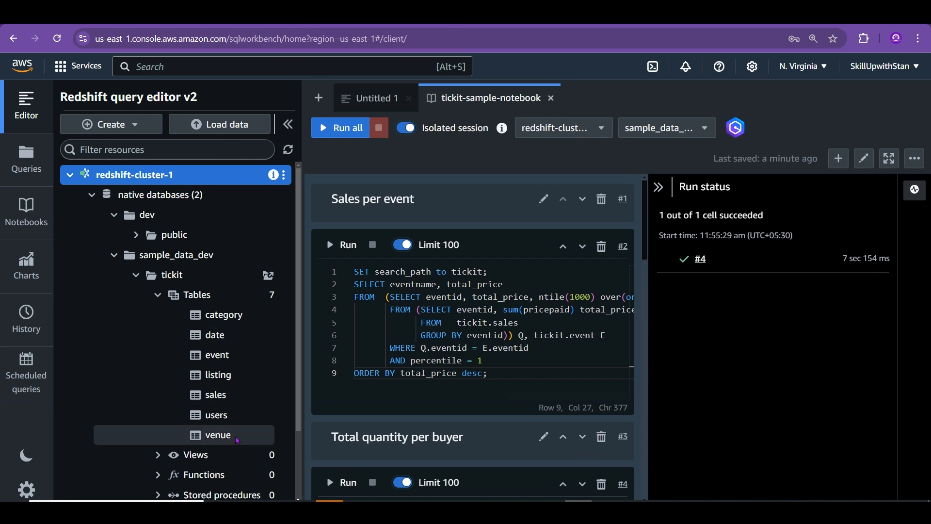
pyautogui.scroll(-1, 301, 249)
pyautogui.scroll(-3, 301, 249)
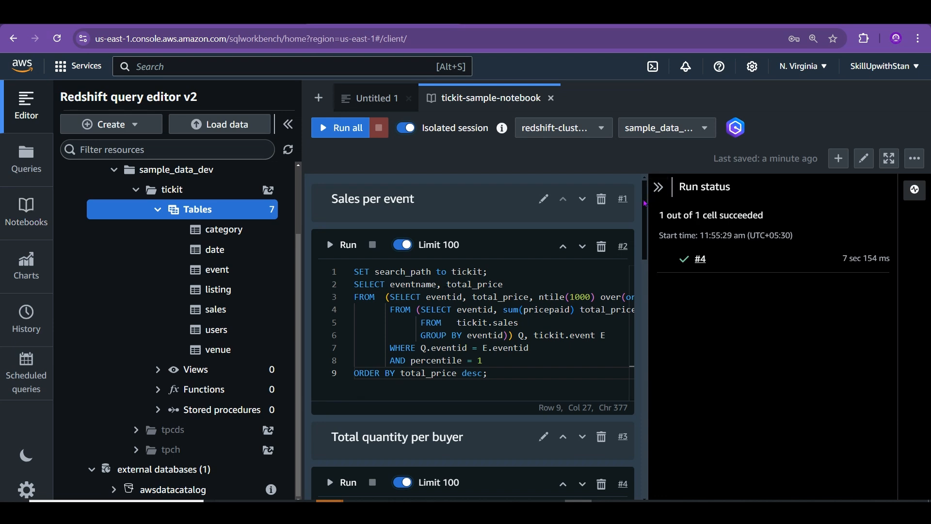
# - Examine the columns and rows returned by the Total quantity per buyer query
pyautogui.moveTo(645, 204); pyautogui.dragTo(652, 287)
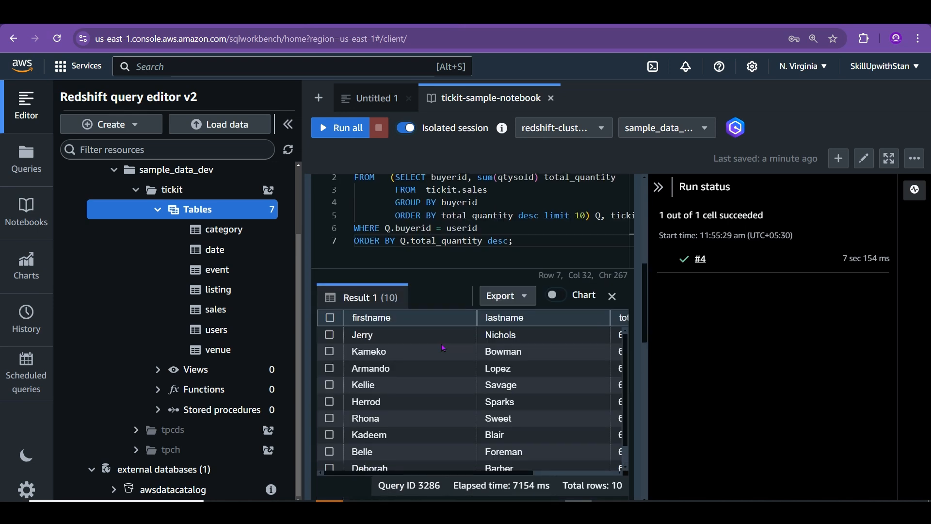
pyautogui.hscroll(3, 559, 474)
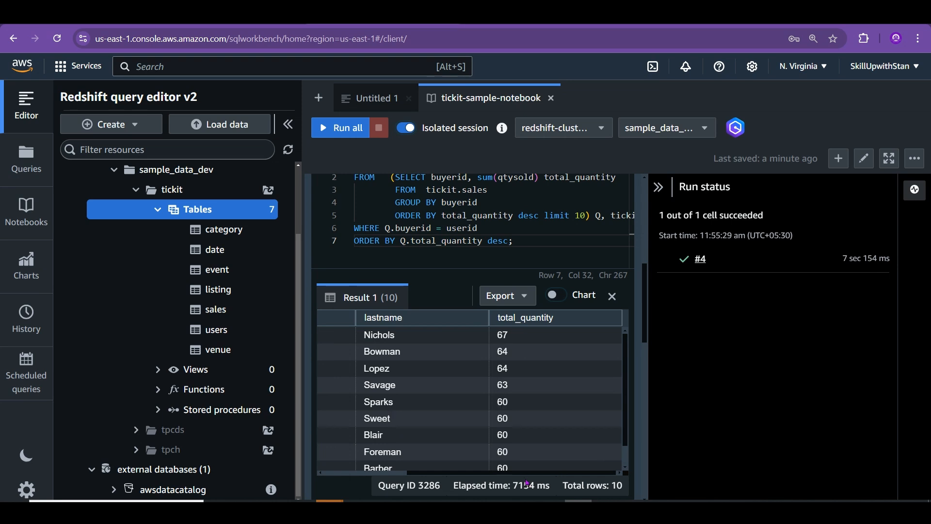
pyautogui.hscroll(-3, 526, 478)
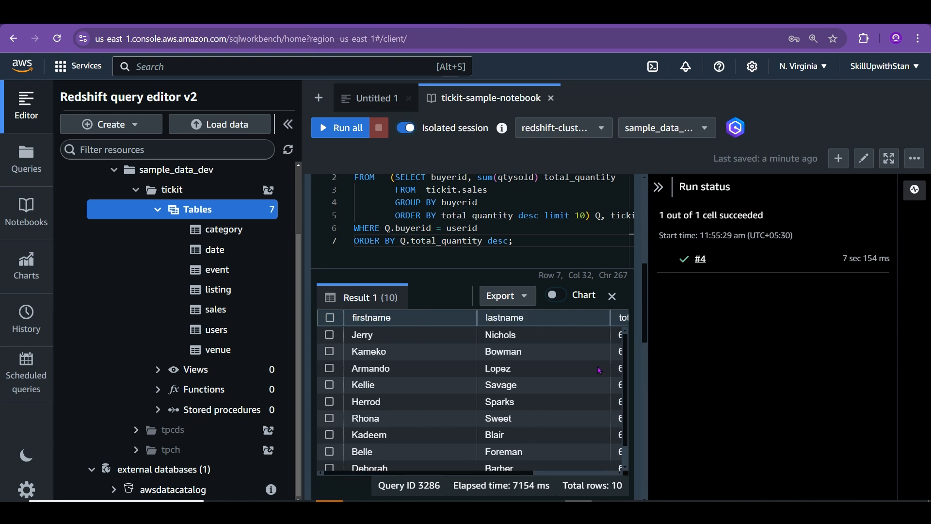
pyautogui.scroll(-1, 628, 351)
pyautogui.scroll(1, 628, 351)
pyautogui.moveTo(644, 303); pyautogui.dragTo(645, 223)
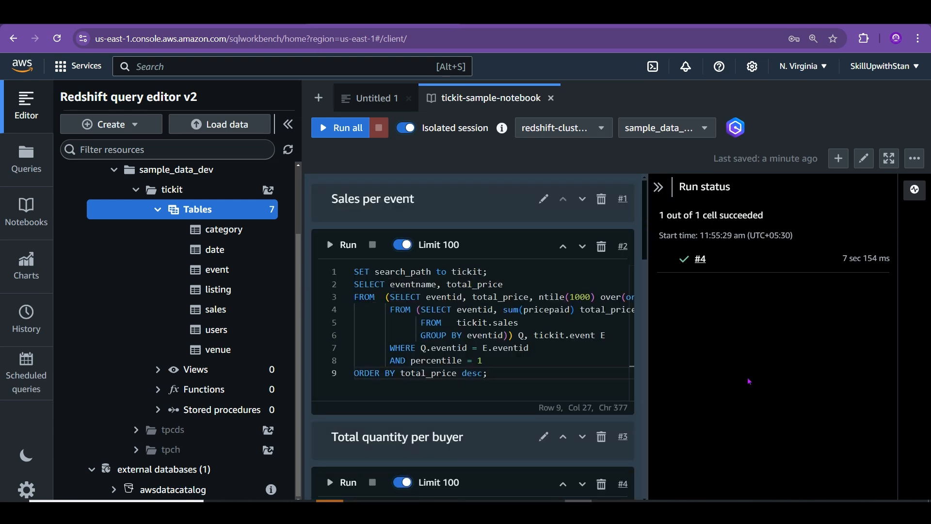
# - Look through the saved charts, notebooks and queries, the sample notebook's additional actions, and the scheduled queries
pyautogui.click(26, 263)
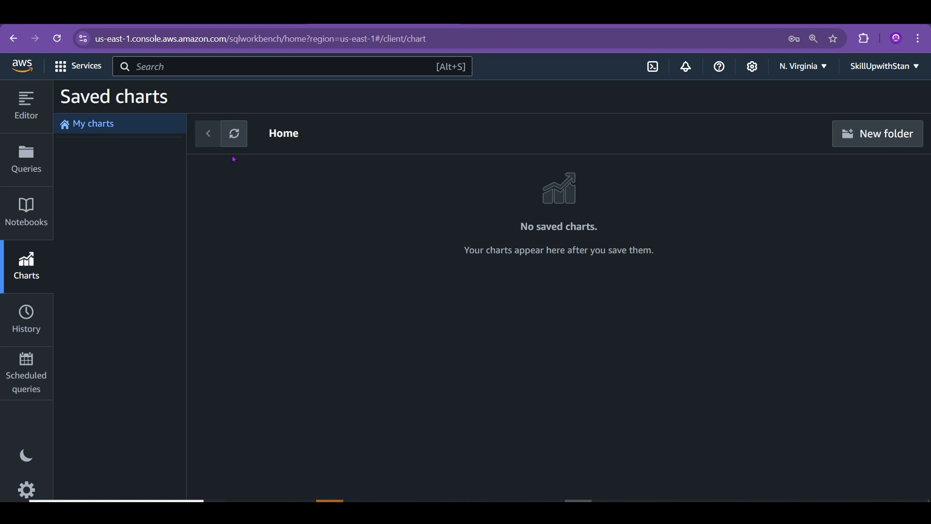
pyautogui.click(18, 216)
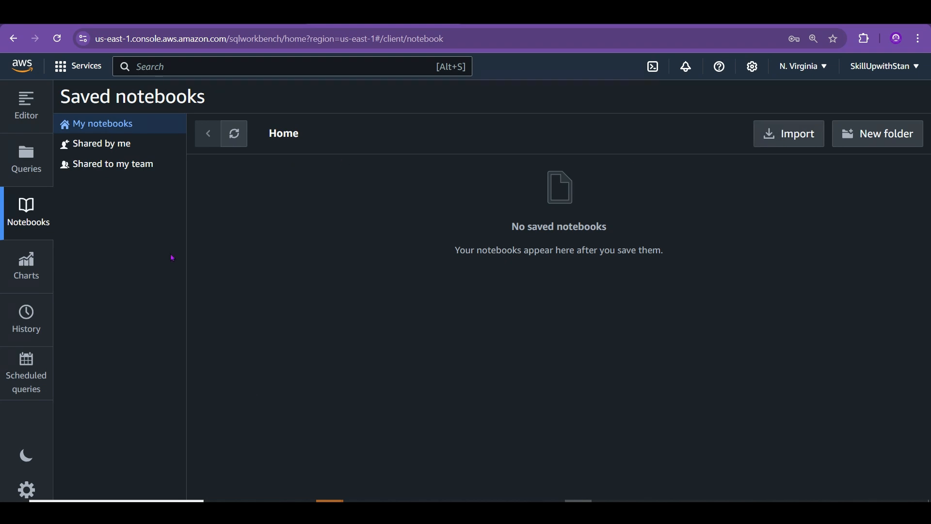
pyautogui.click(27, 160)
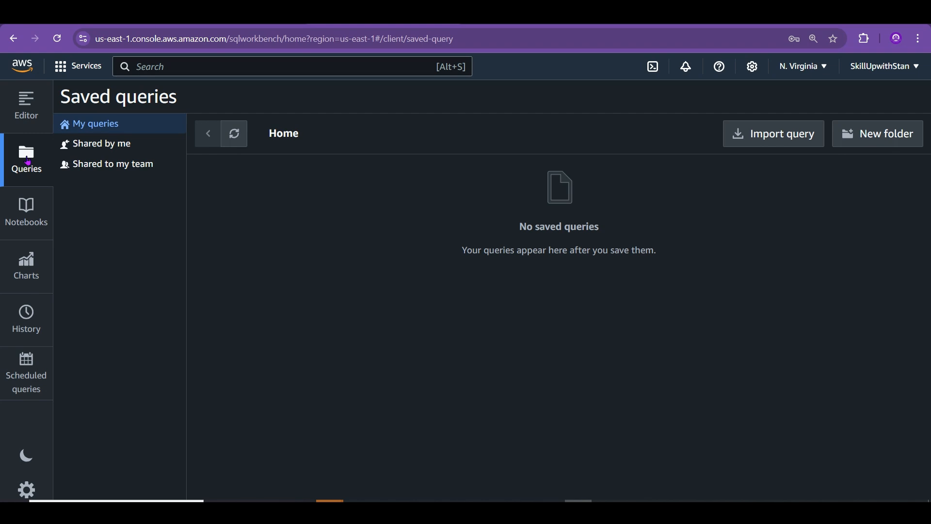
pyautogui.click(32, 116)
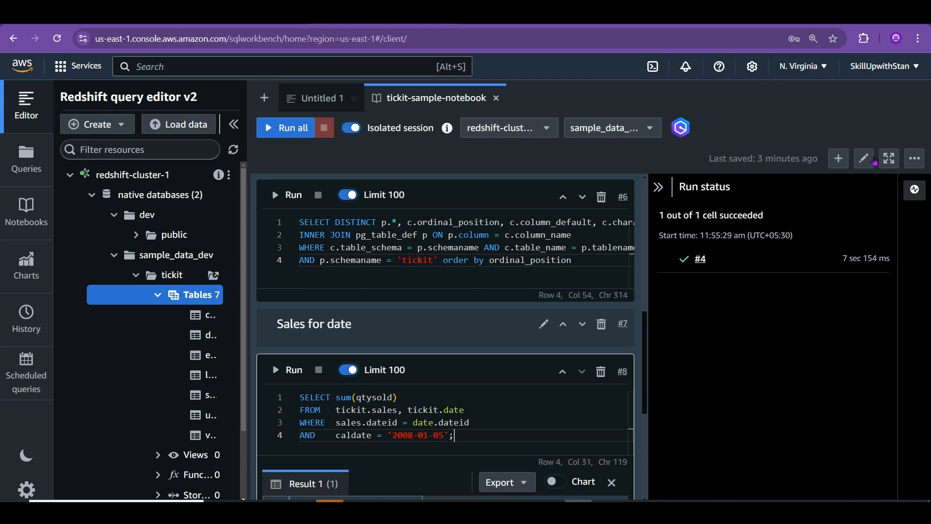
pyautogui.click(914, 159)
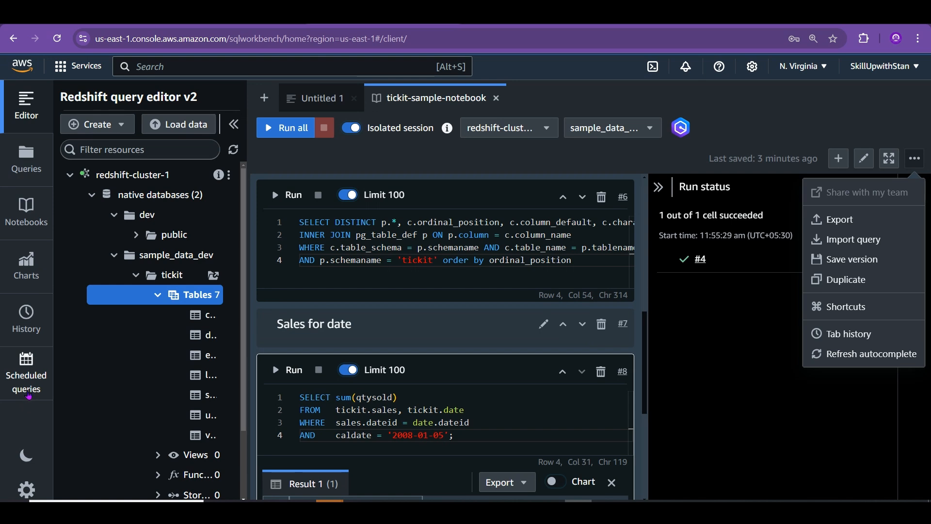
pyautogui.click(27, 383)
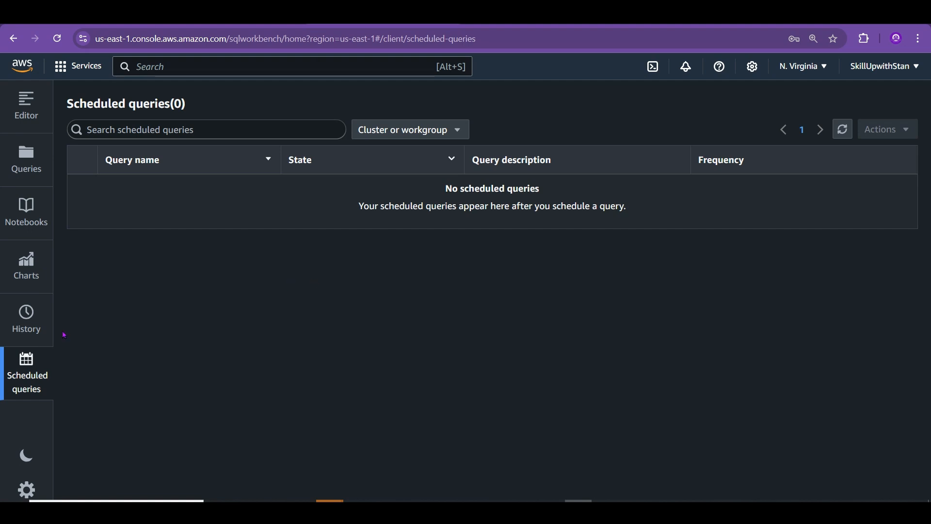
# - Check the open database connections and the editor preferences, cancel without saving, and return to the query editor
pyautogui.click(27, 491)
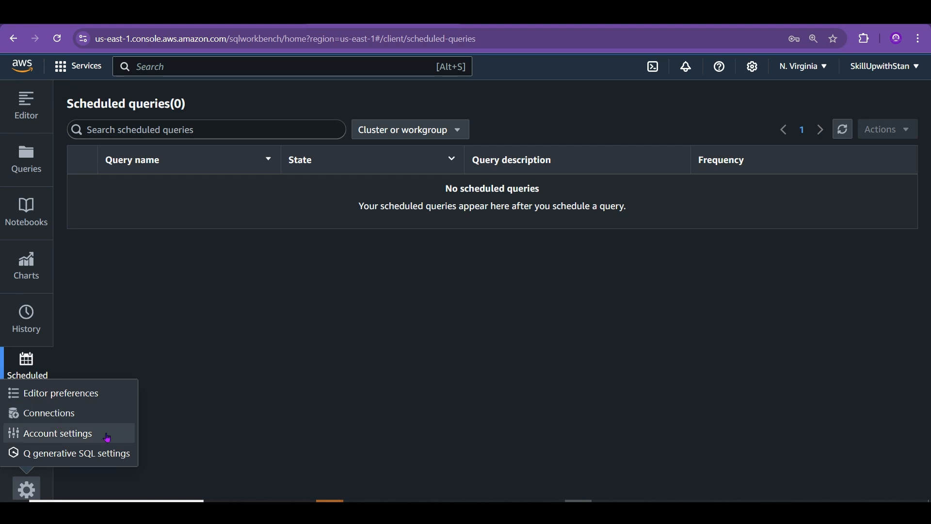
pyautogui.click(95, 421)
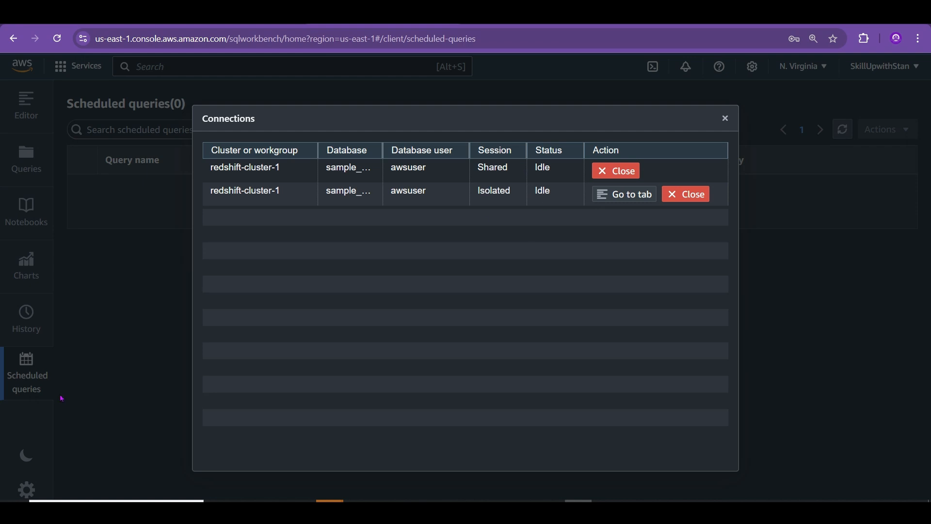
pyautogui.click(726, 117)
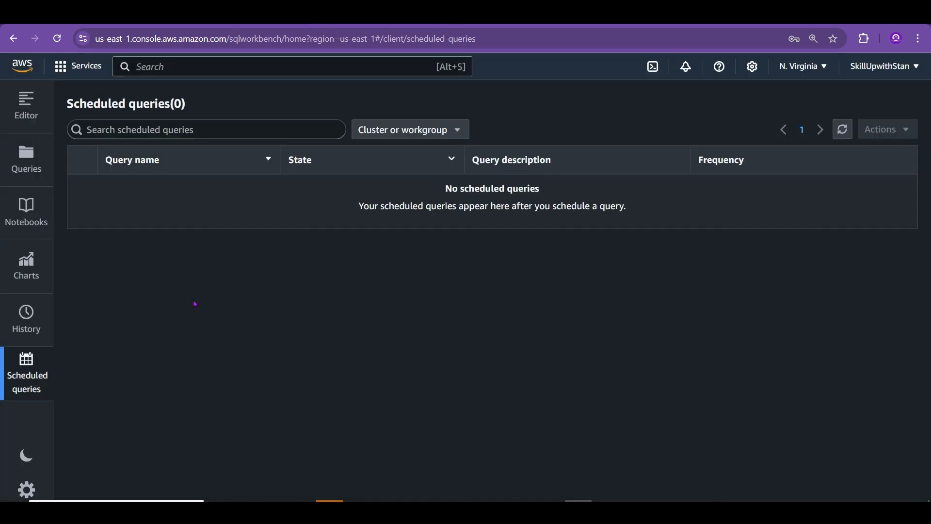
pyautogui.click(28, 491)
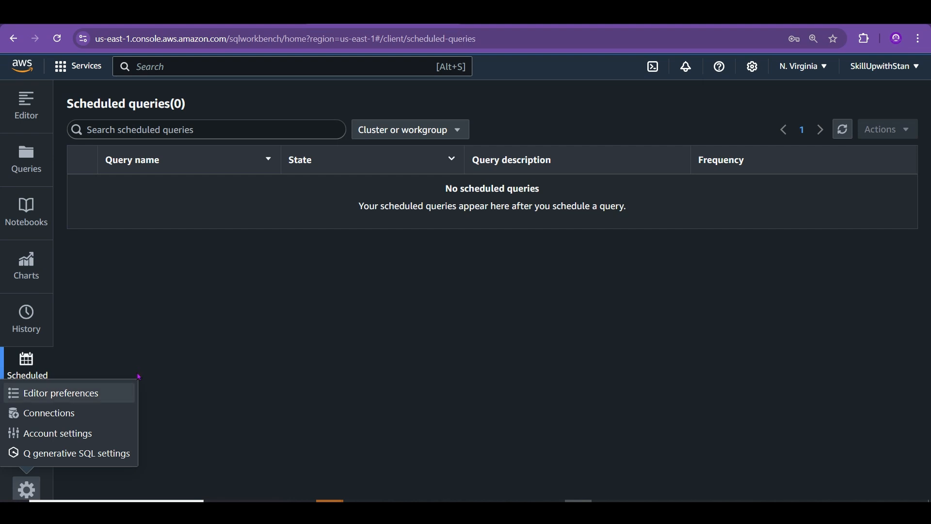
pyautogui.click(100, 400)
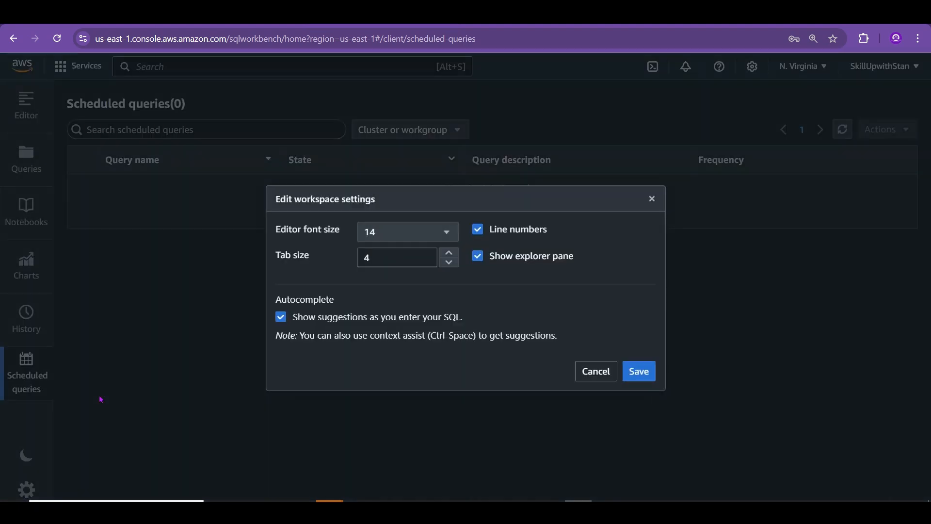
pyautogui.click(596, 370)
pyautogui.click(26, 105)
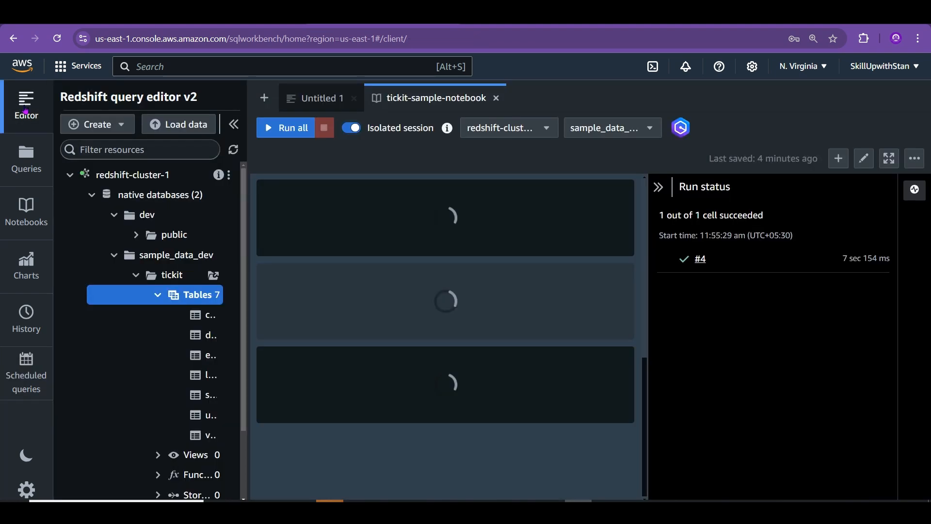